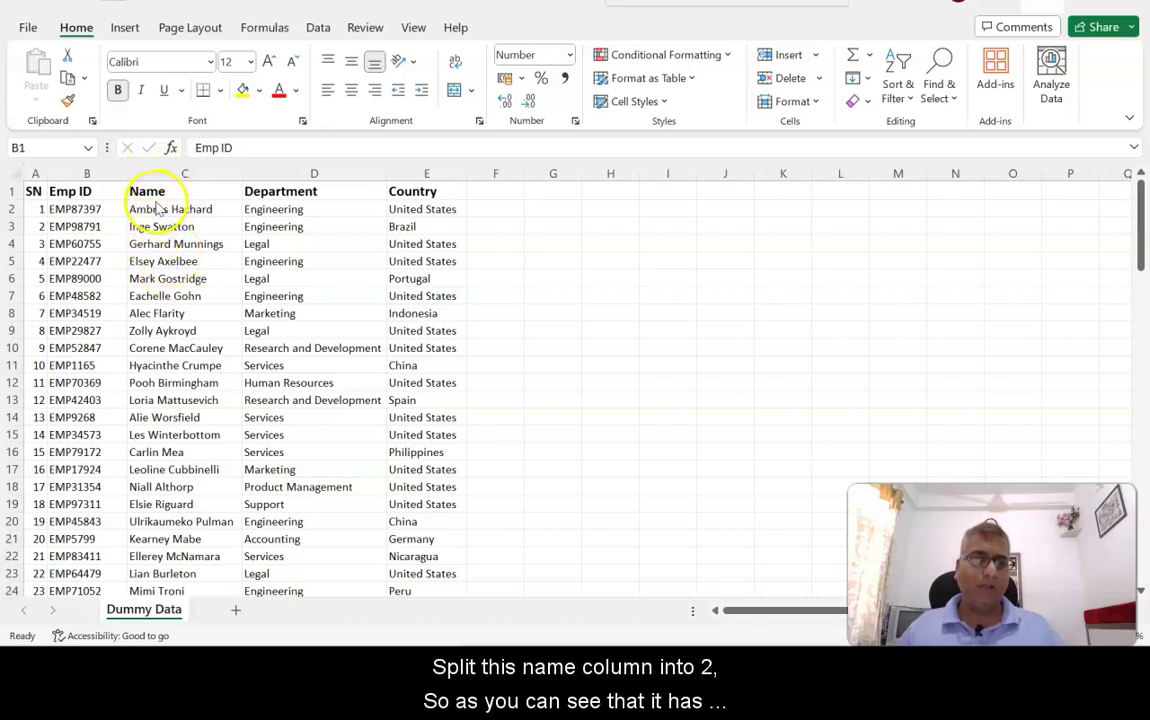
pyautogui.scroll(-1, 178, 300)
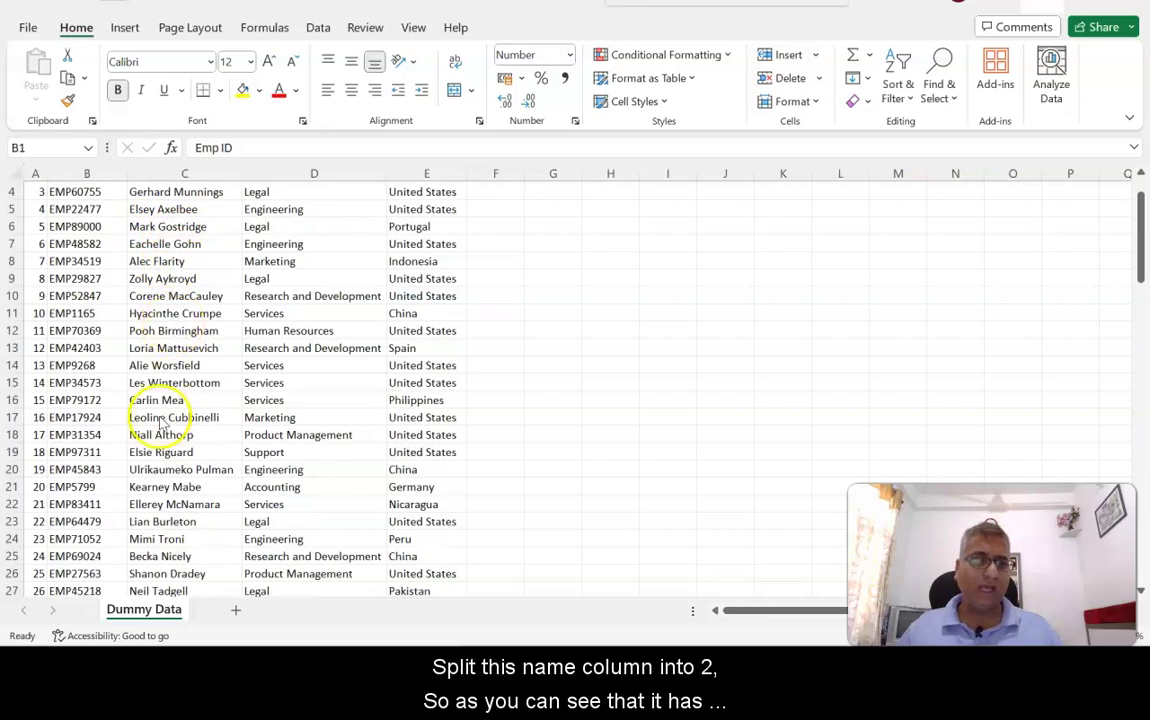
pyautogui.scroll(1, 160, 490)
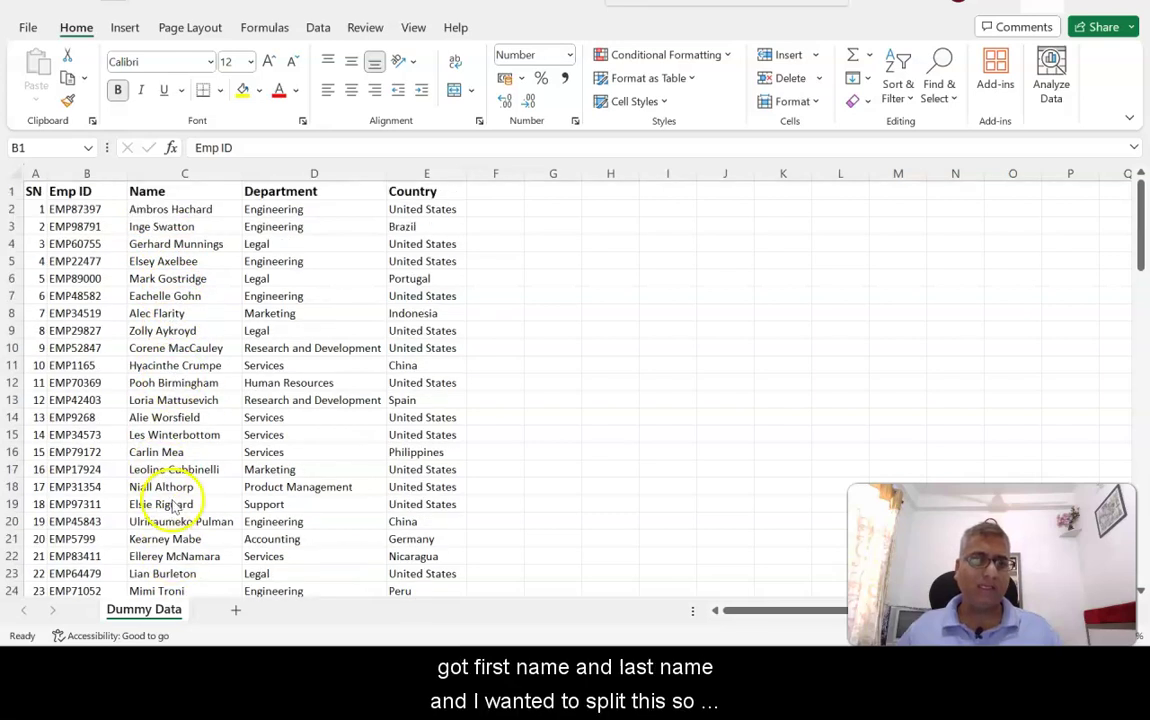
pyautogui.click(160, 202)
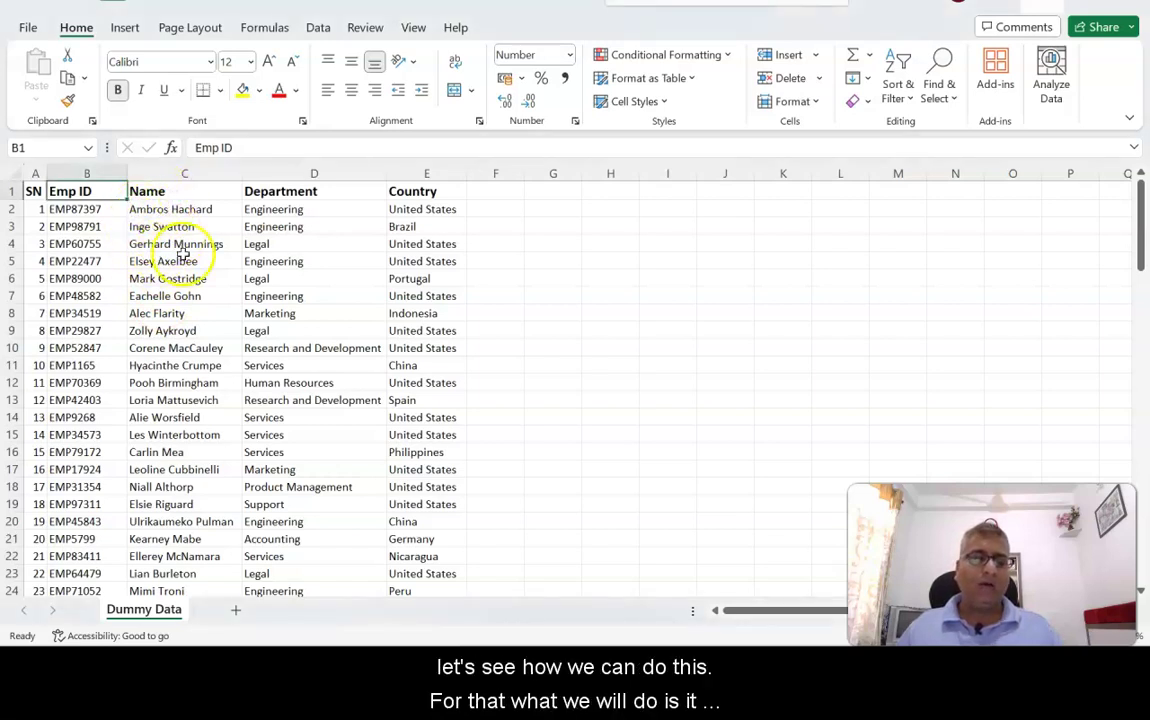
pyautogui.moveTo(35, 193); pyautogui.dragTo(411, 319)
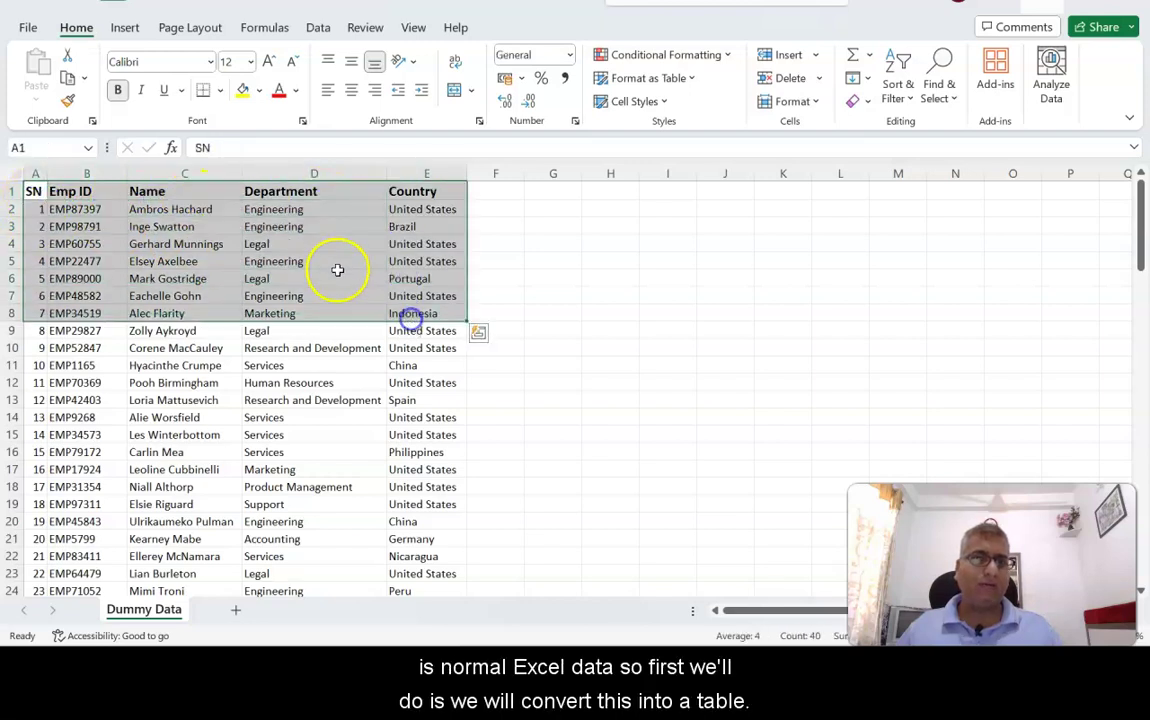
pyautogui.click(331, 263)
# Convert the employee data range A1:E101 into a table and load that table into the Power Query Editor.
pyautogui.click(300, 190)
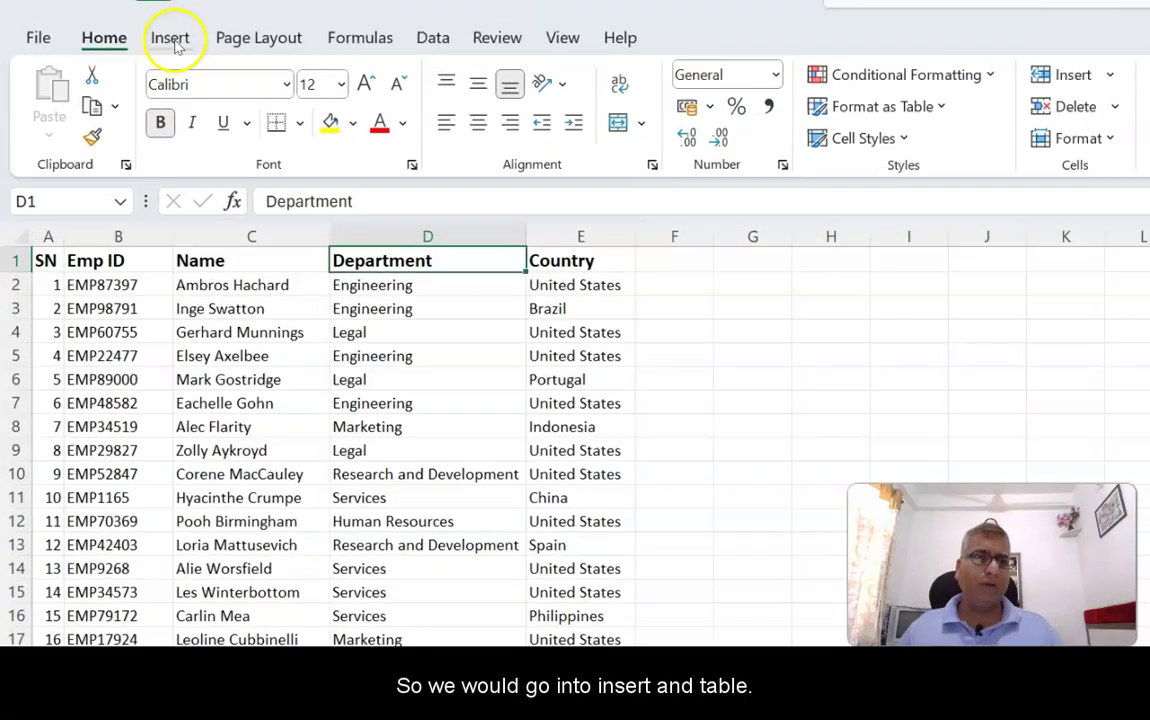
pyautogui.click(172, 40)
pyautogui.click(252, 100)
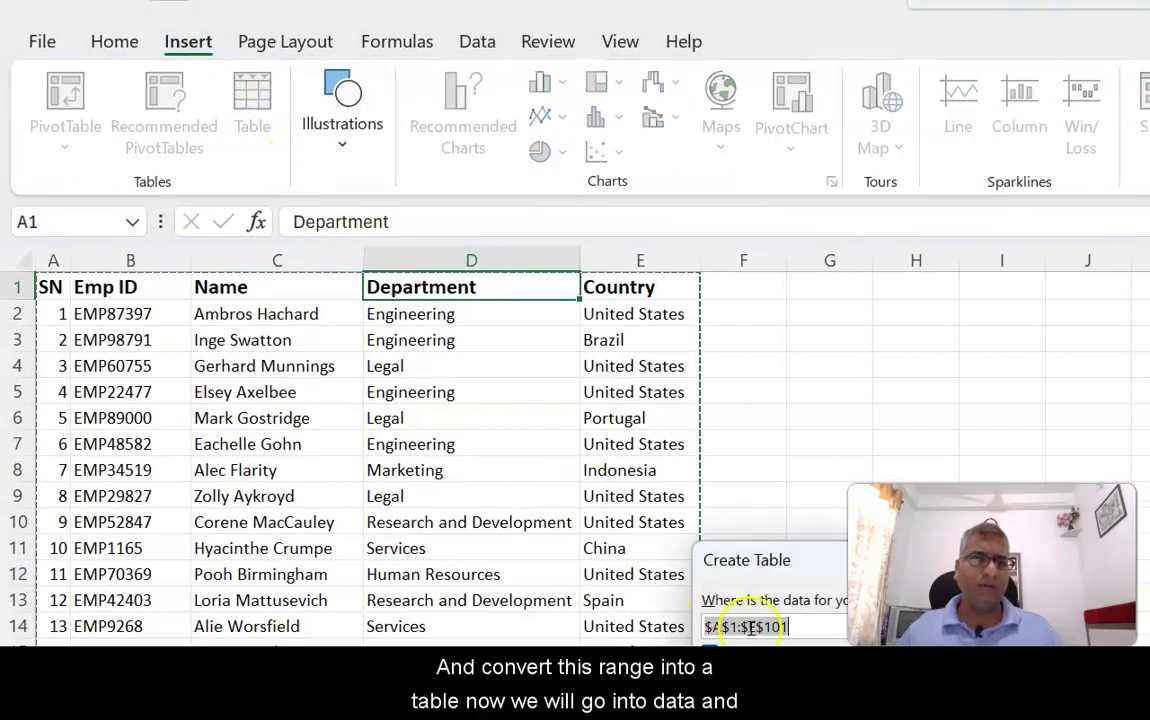
pyautogui.press('Return')
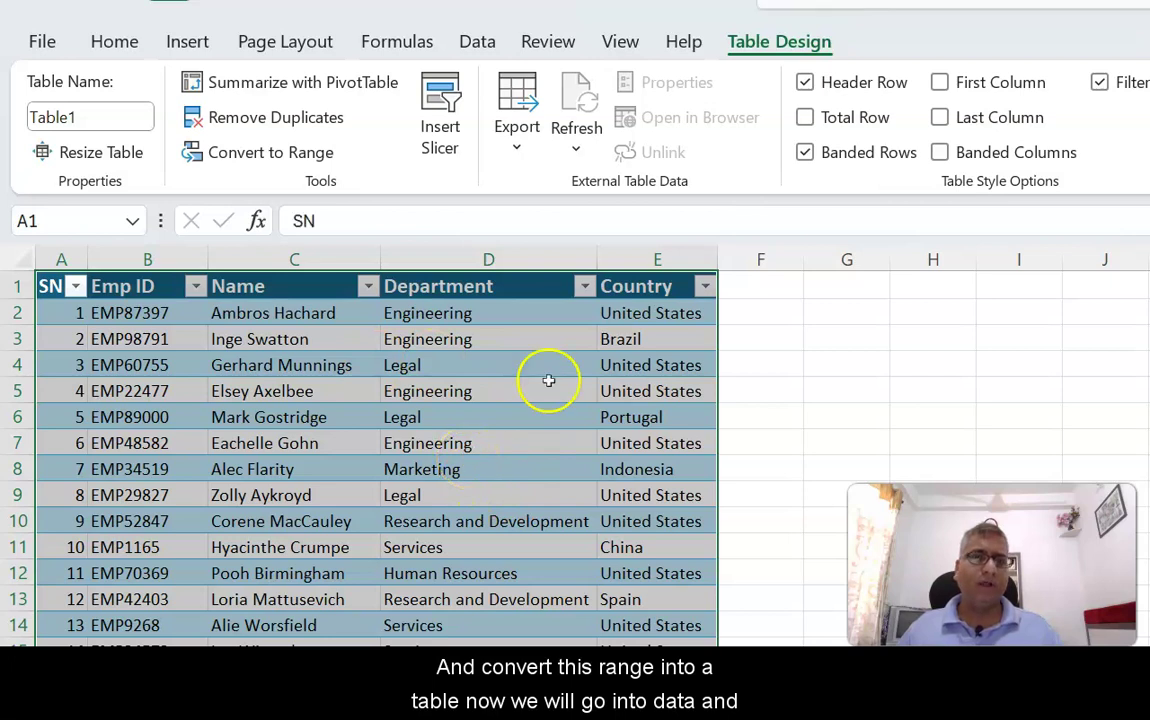
pyautogui.click(479, 43)
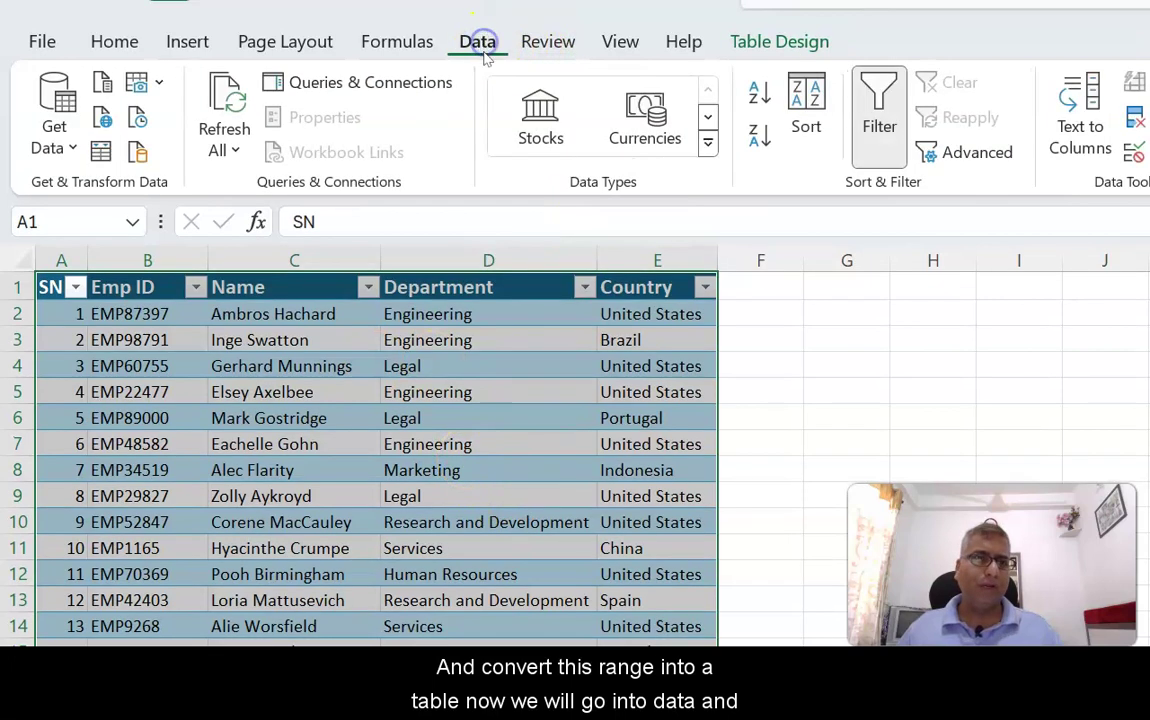
pyautogui.click(101, 153)
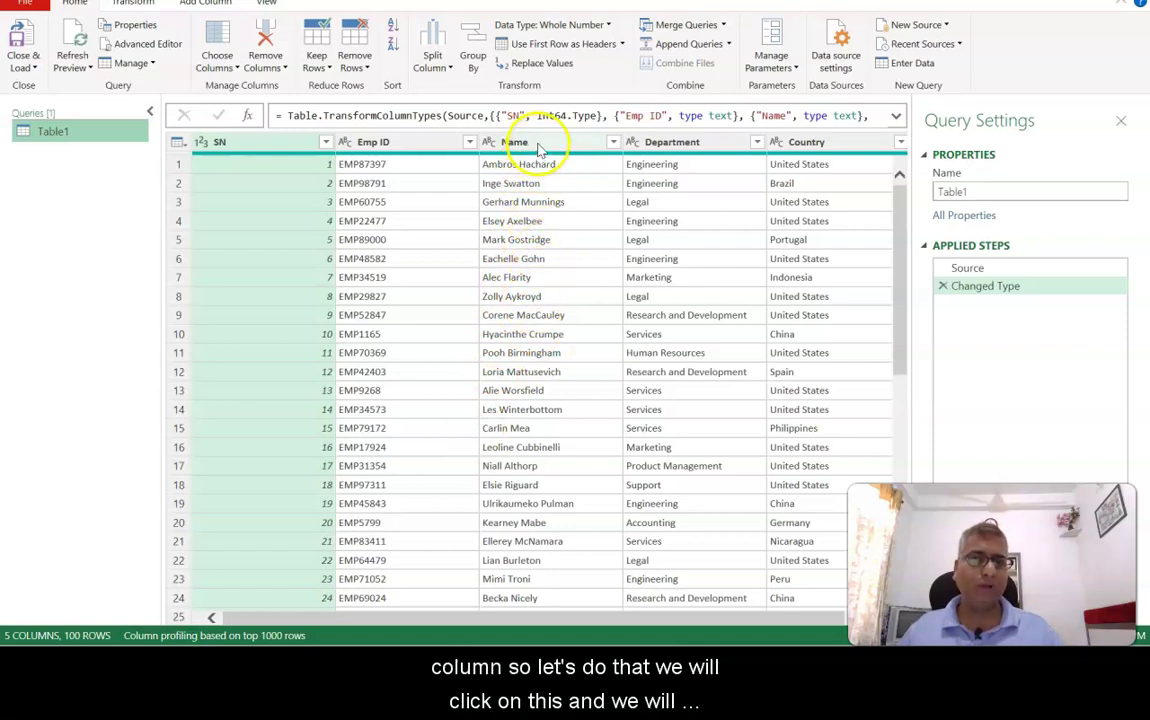
# Split the Name column by delimiter into columns, using Space as the delimiter and splitting at the left-most occurrence.
pyautogui.click(538, 146)
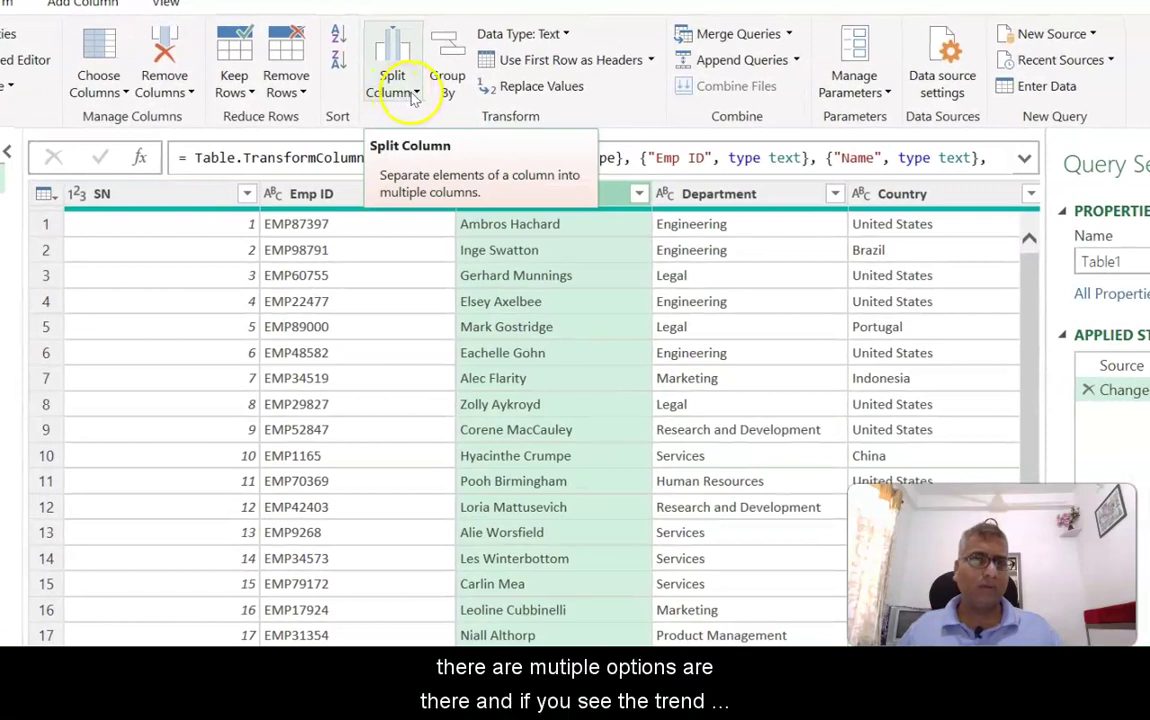
pyautogui.click(413, 92)
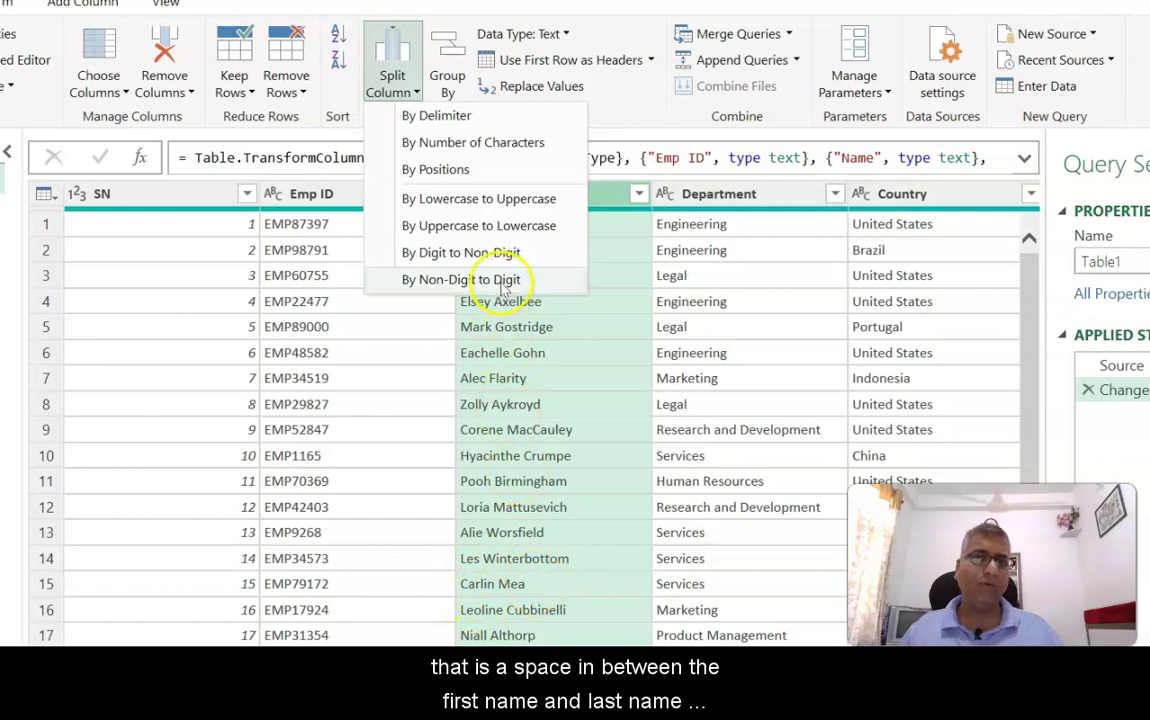
pyautogui.click(437, 117)
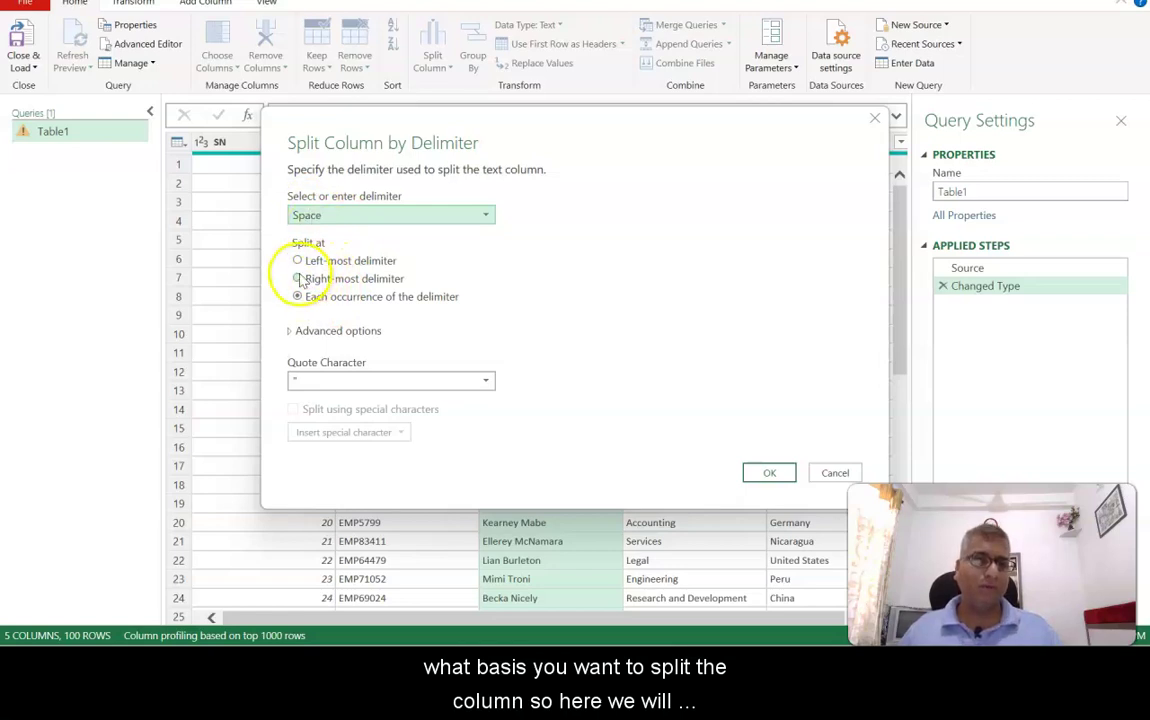
pyautogui.click(308, 216)
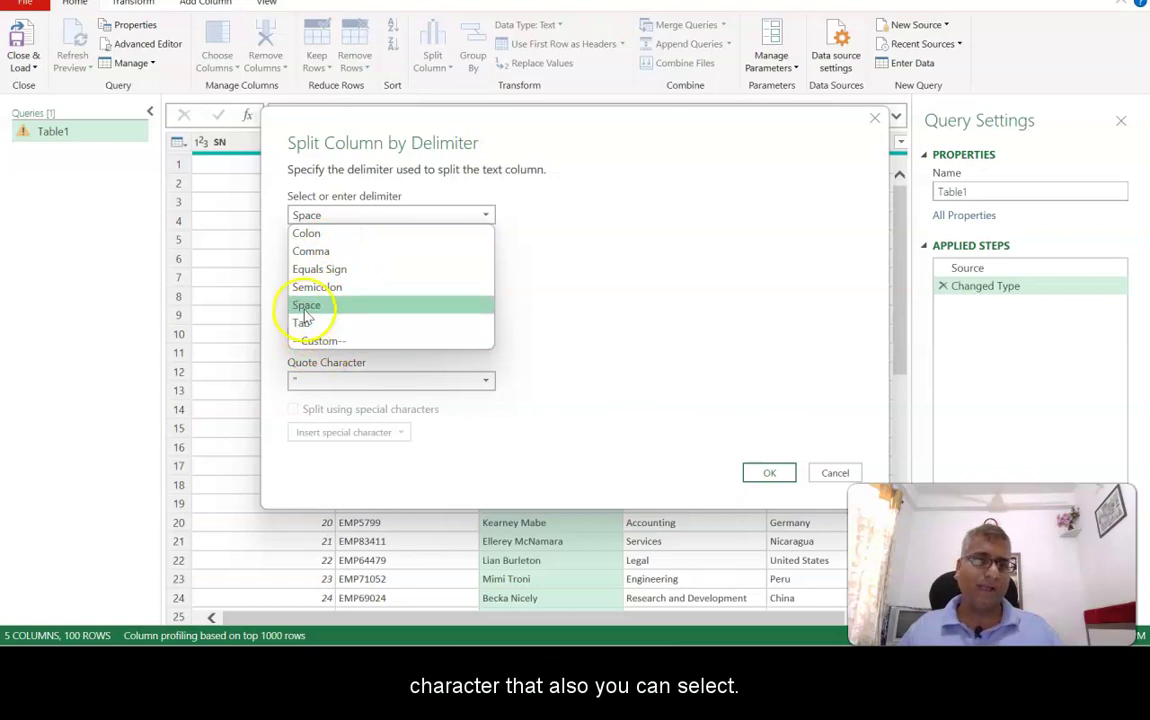
pyautogui.click(305, 304)
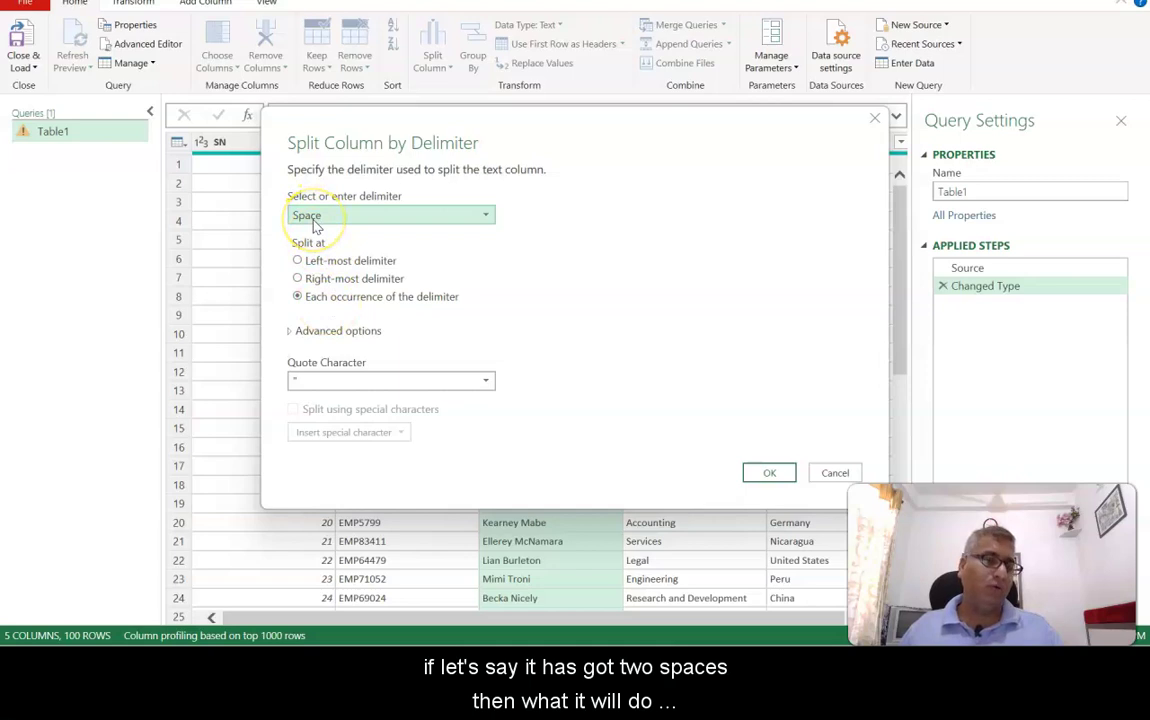
pyautogui.click(311, 261)
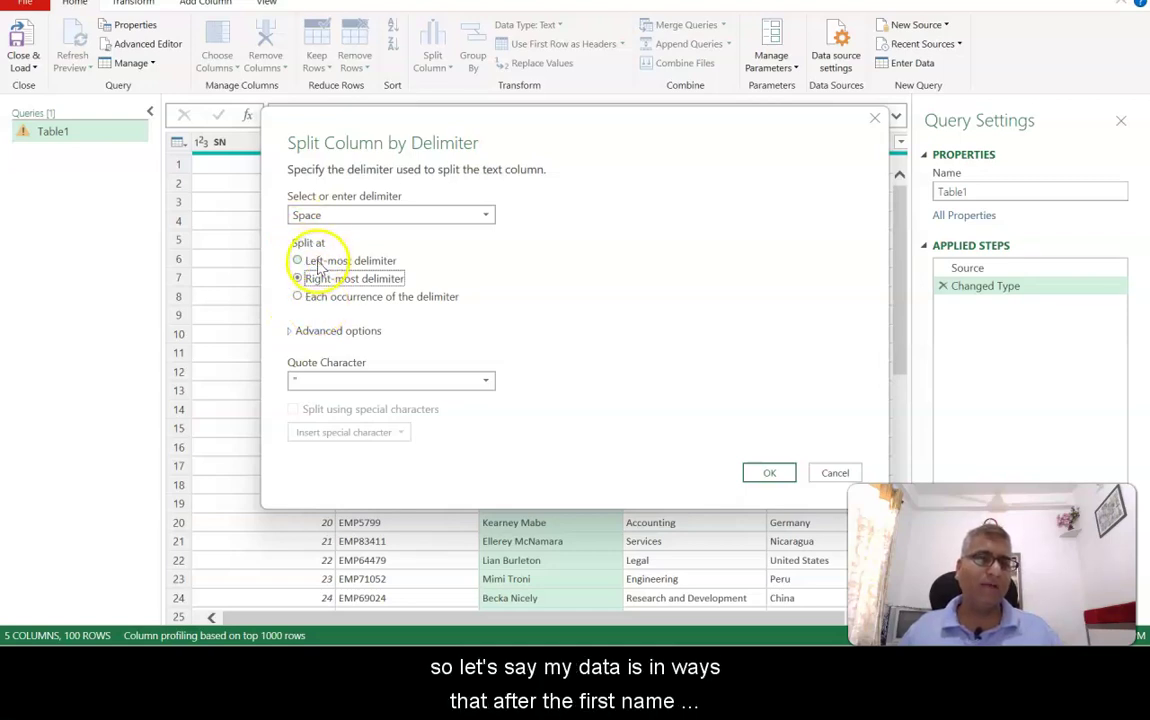
pyautogui.click(308, 261)
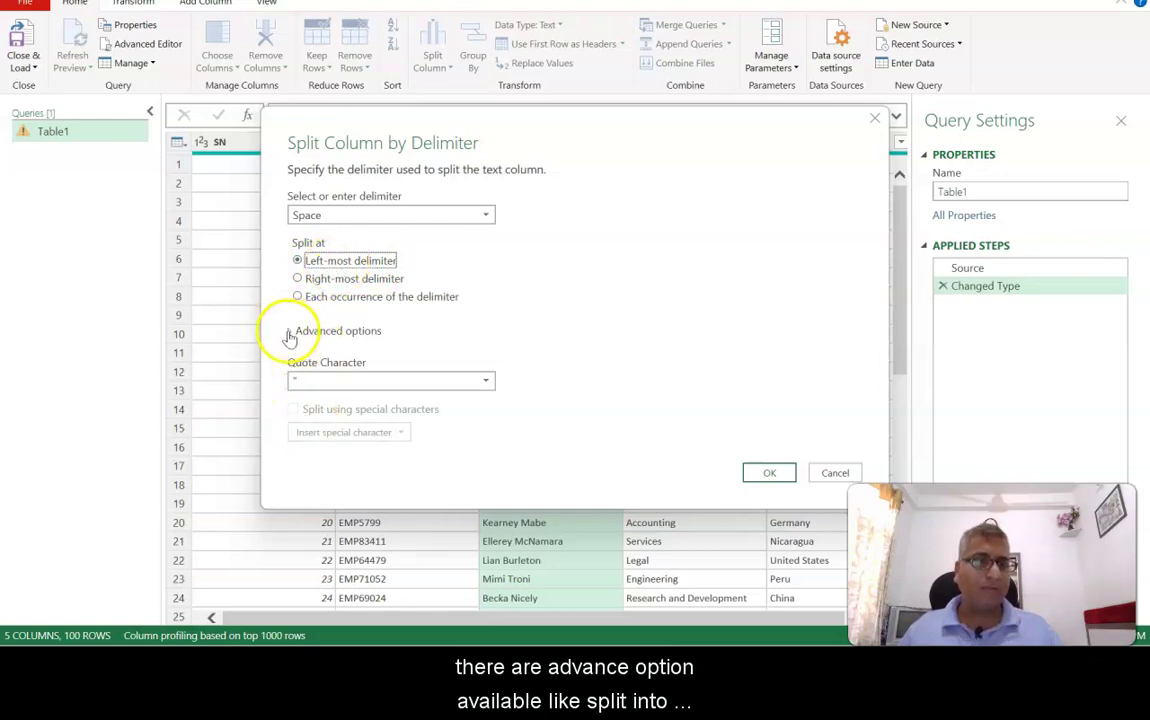
pyautogui.click(289, 333)
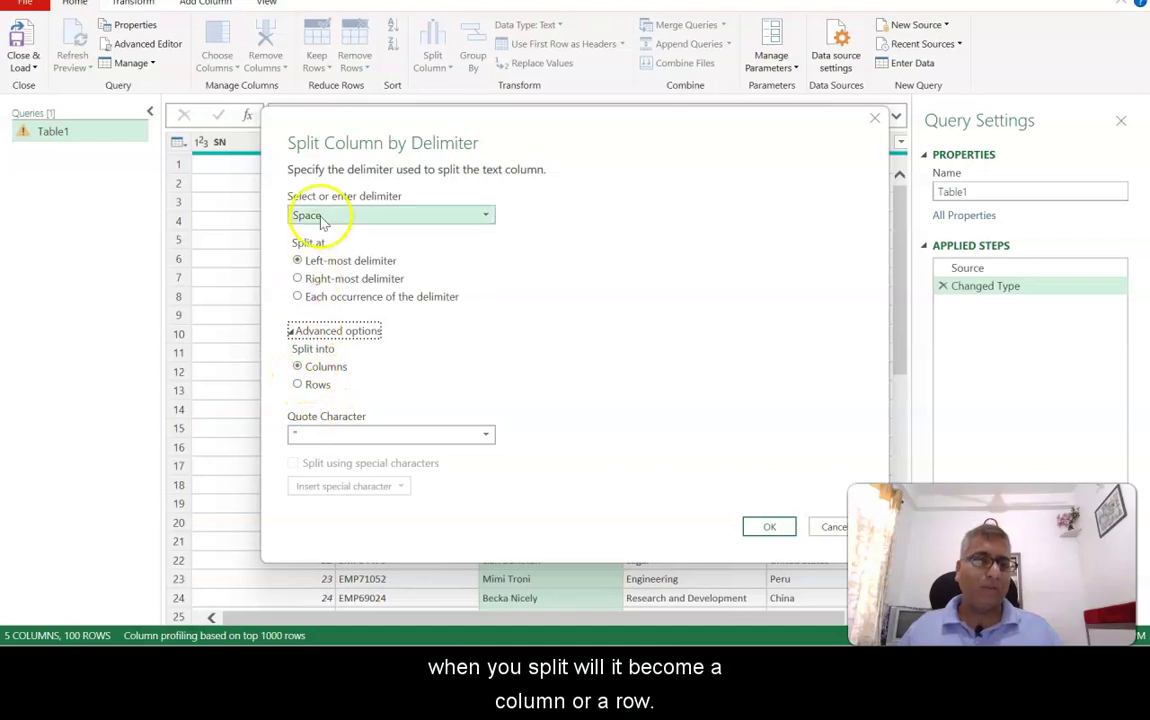
pyautogui.click(309, 394)
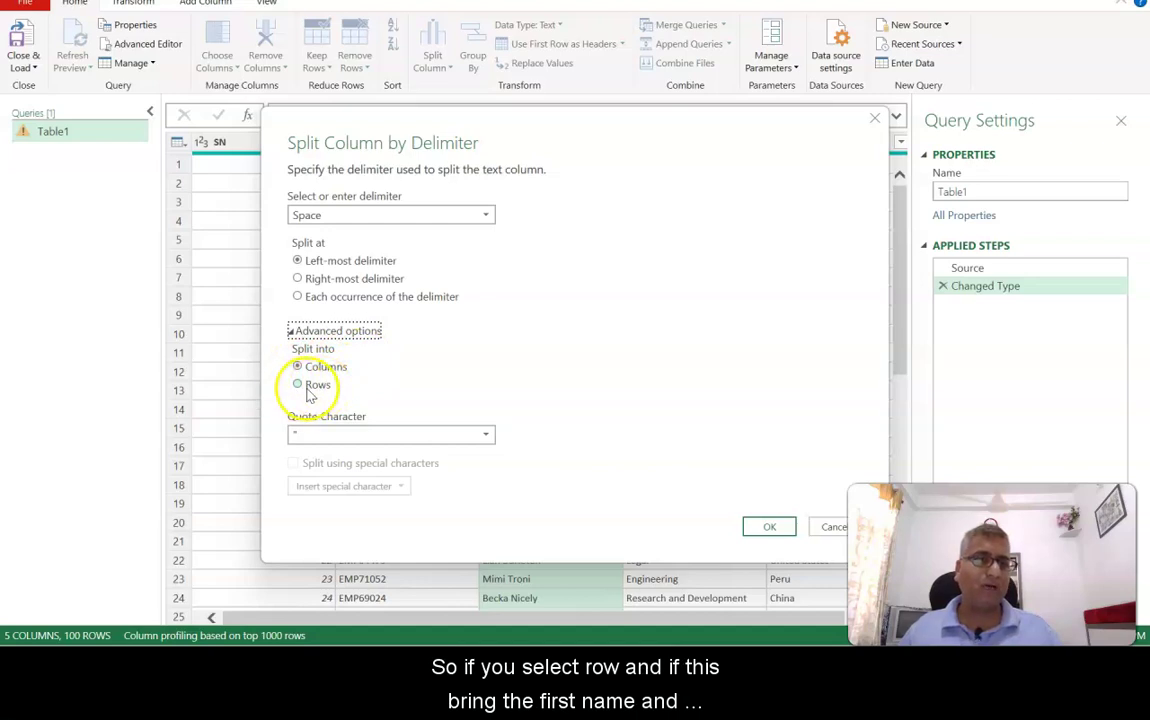
pyautogui.click(290, 332)
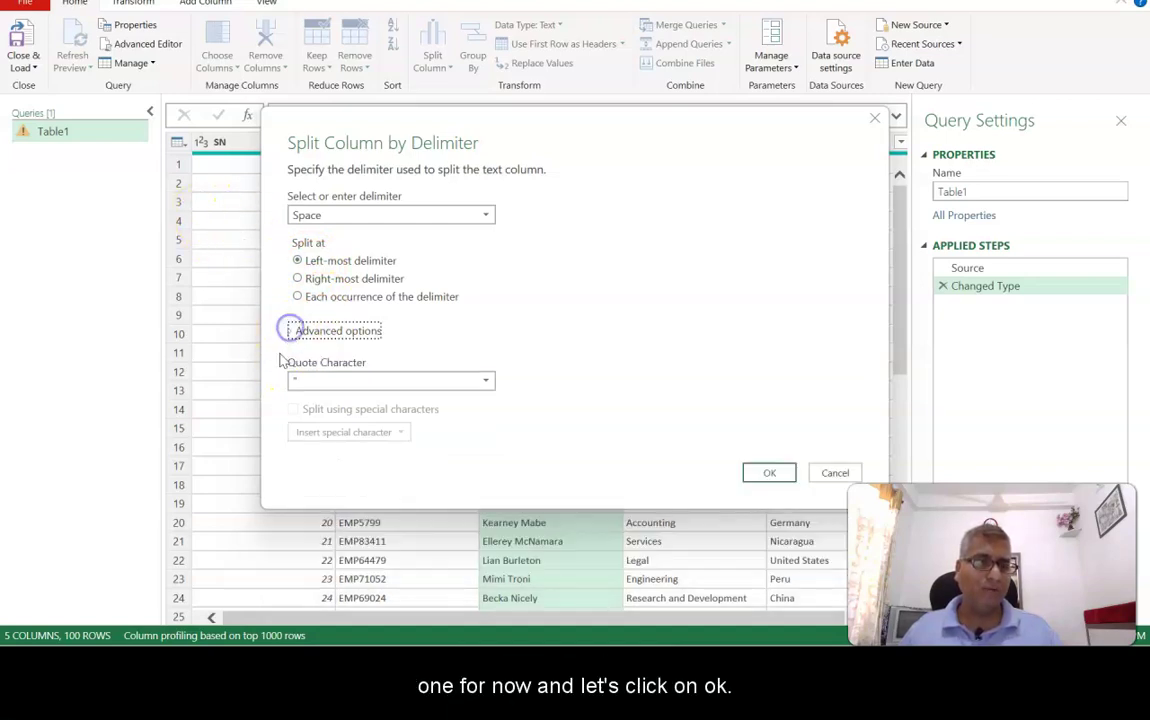
pyautogui.click(773, 474)
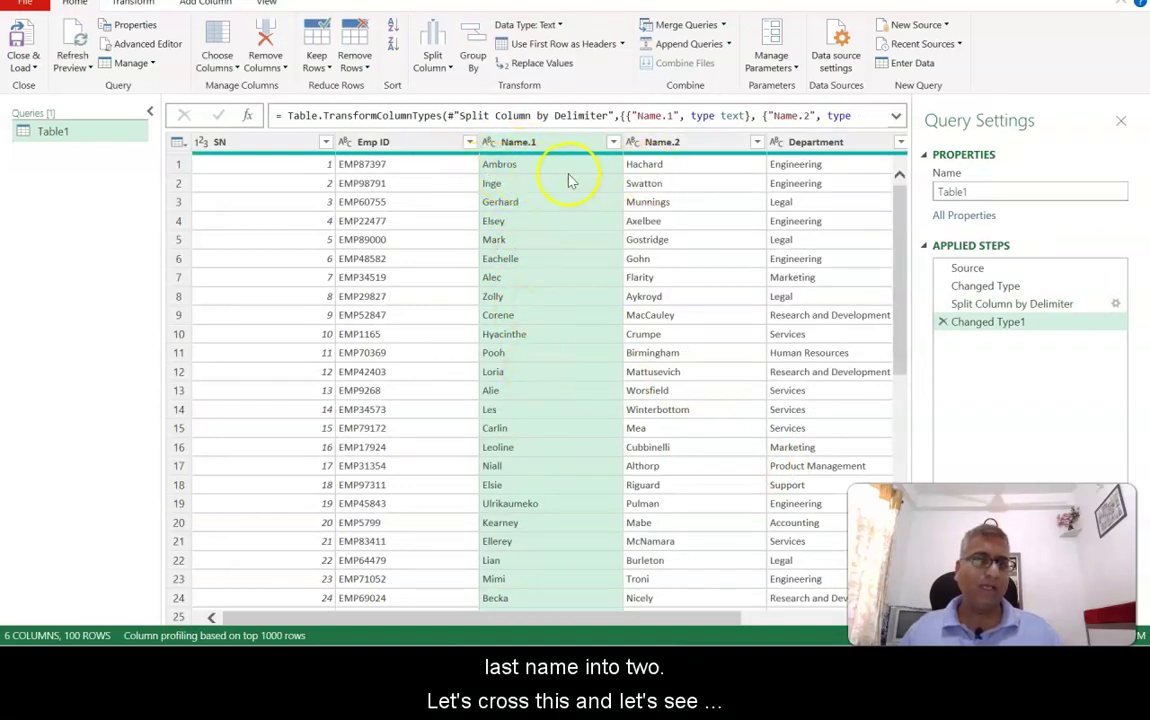
# Delete the Name column split and its type change from the query's applied steps.
pyautogui.click(942, 322)
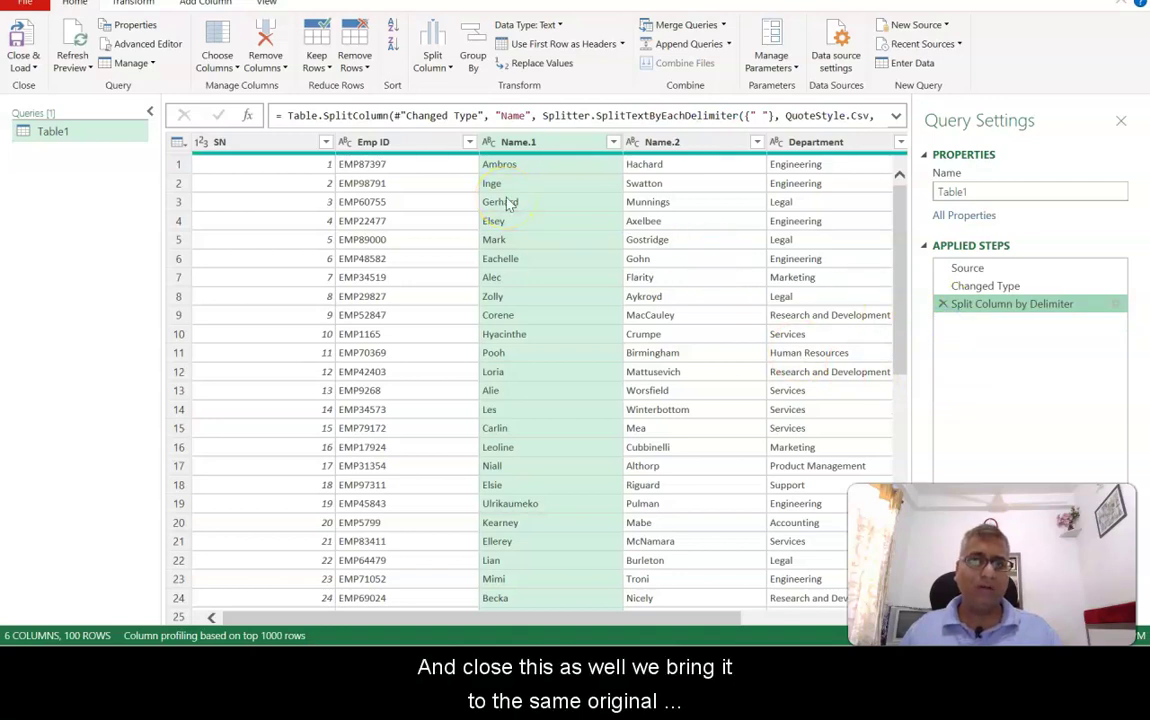
pyautogui.click(942, 304)
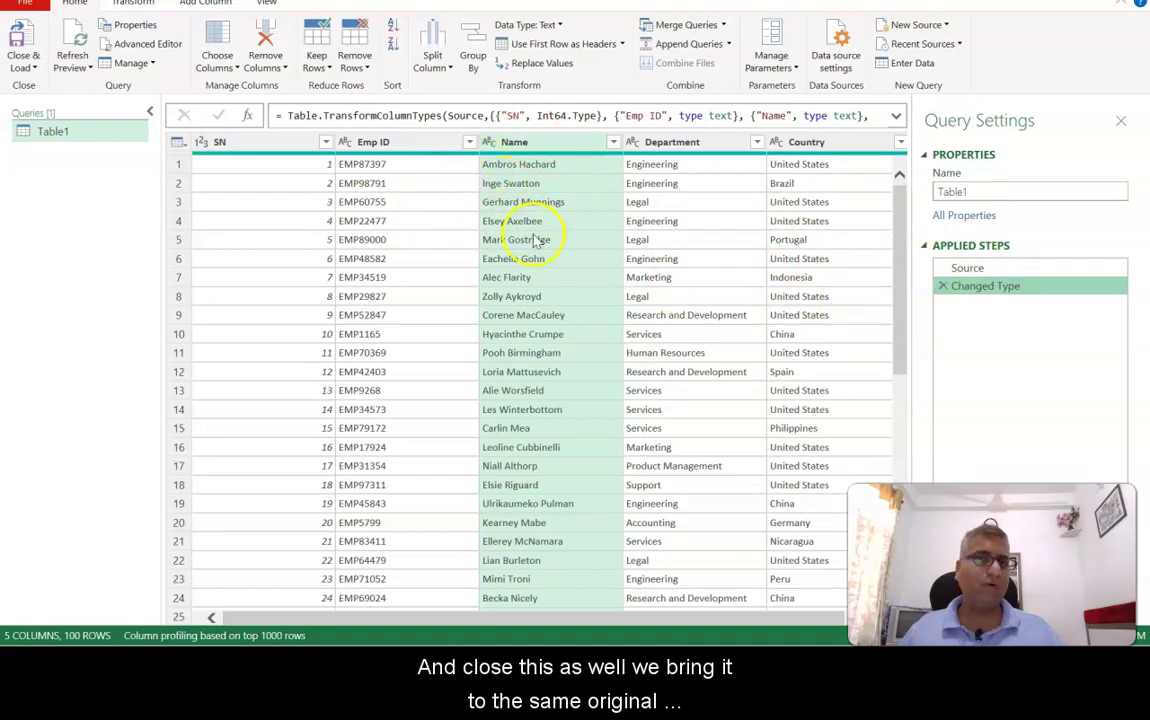
# Split the Name column into rows at each occurrence of the Space delimiter.
pyautogui.click(431, 68)
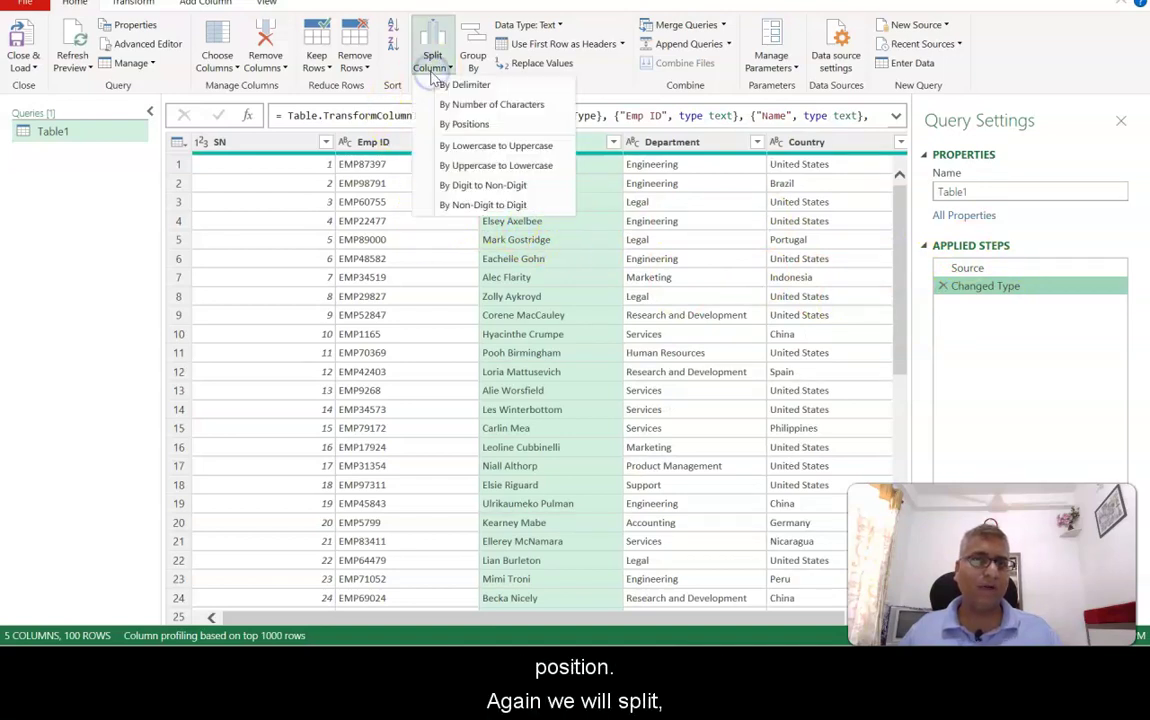
pyautogui.click(455, 85)
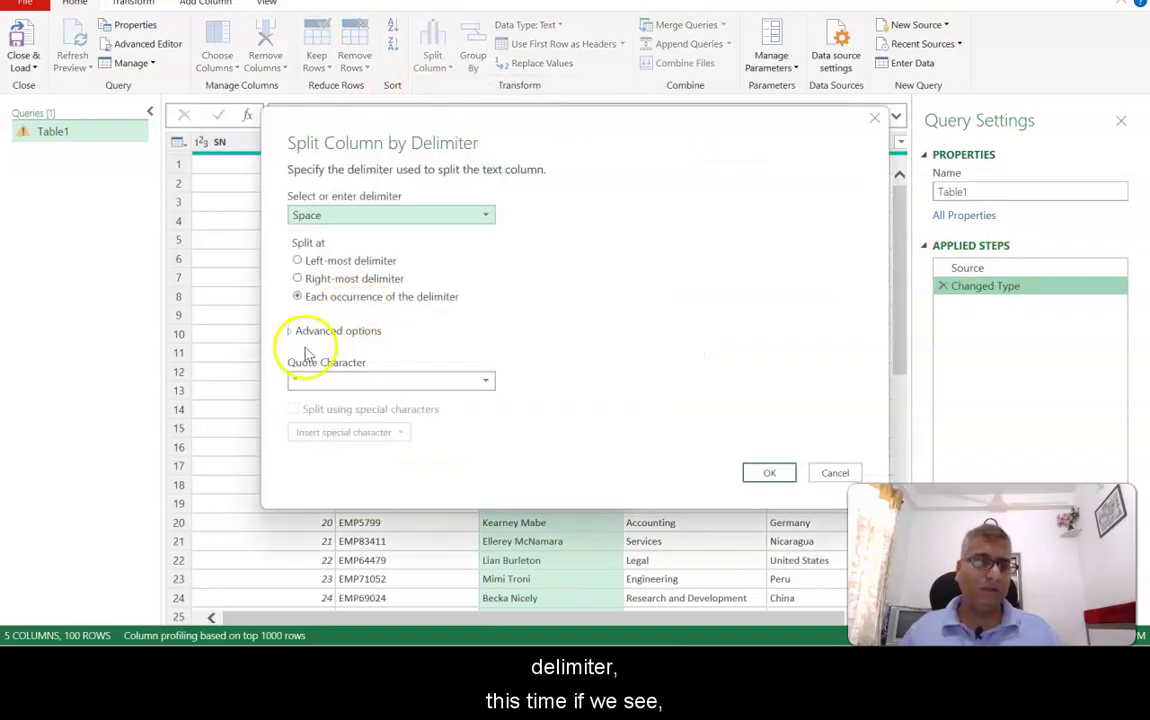
pyautogui.click(288, 333)
pyautogui.click(290, 333)
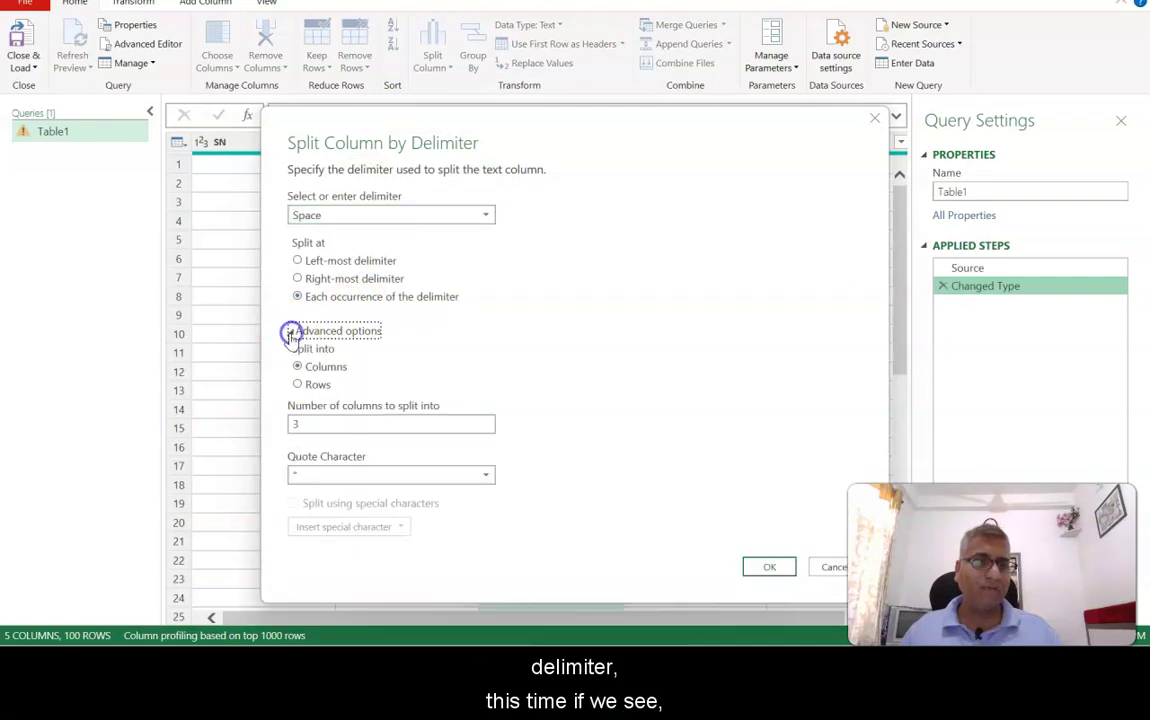
pyautogui.click(299, 386)
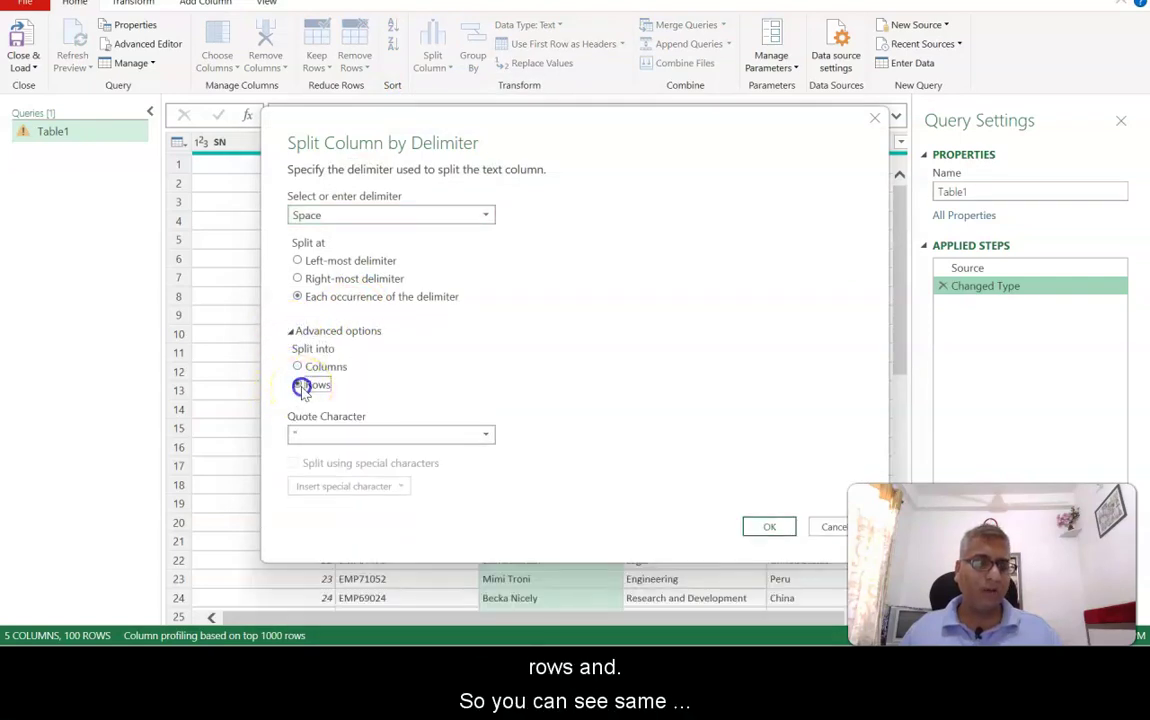
pyautogui.click(771, 528)
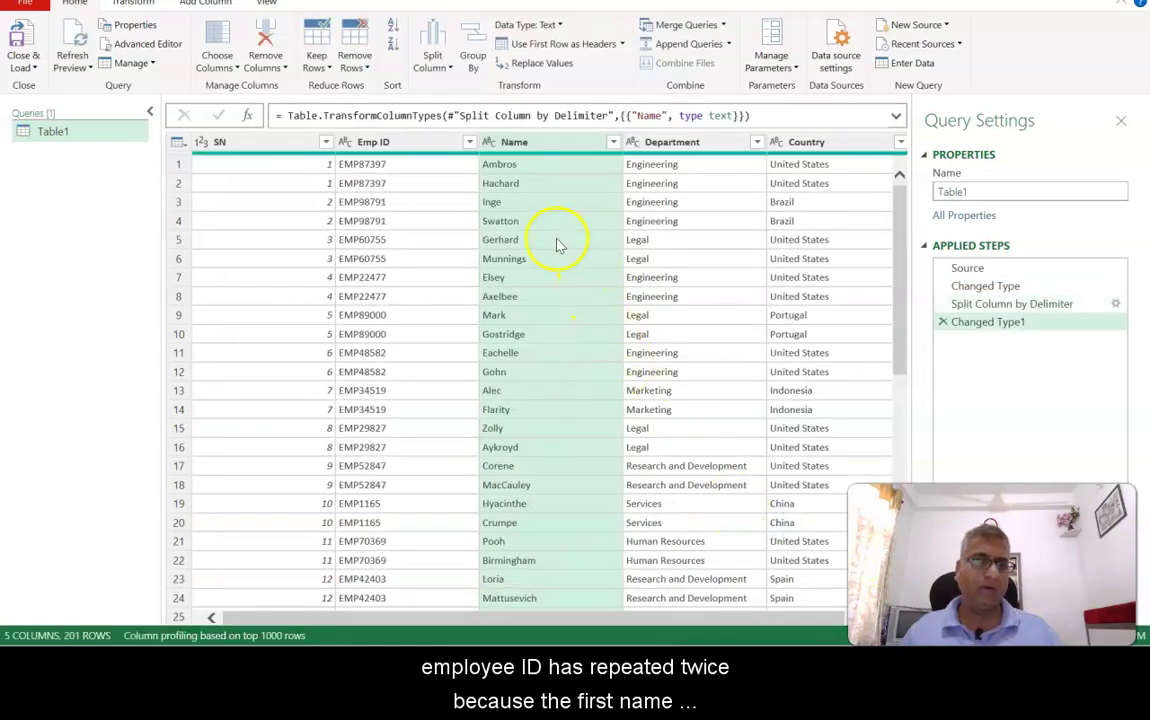
# Inspect the Emp ID and Name values in the first two rows, and delete the split into rows and its type change.
pyautogui.click(375, 167)
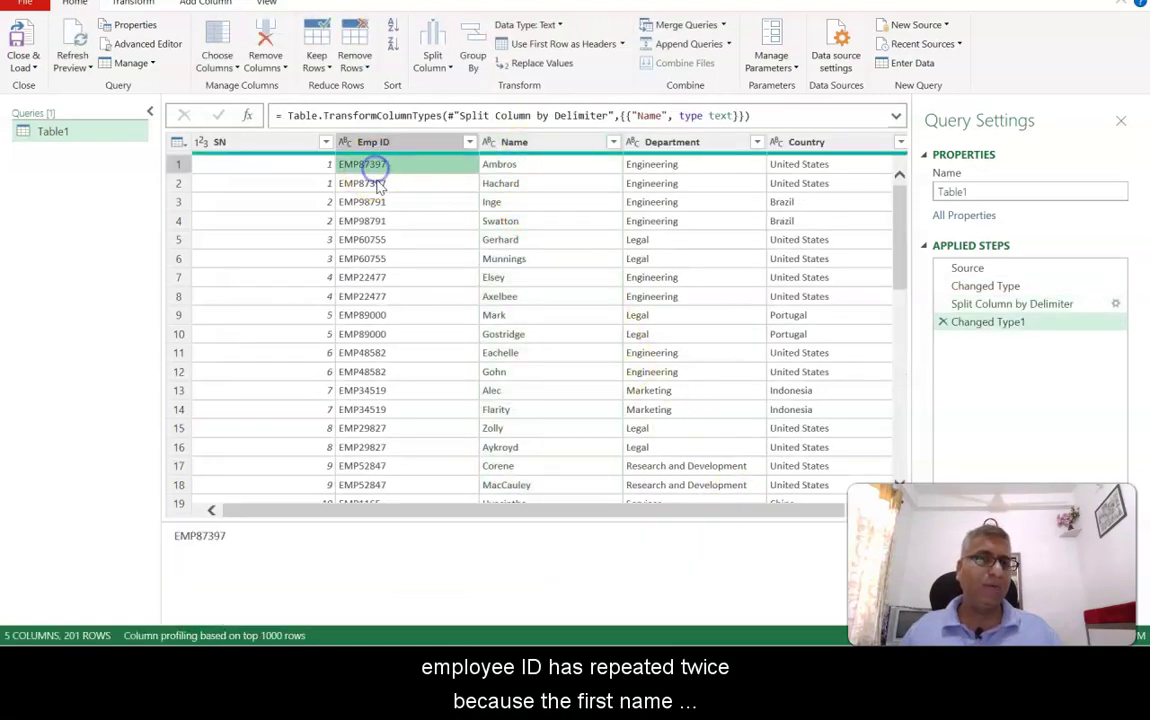
pyautogui.click(372, 182)
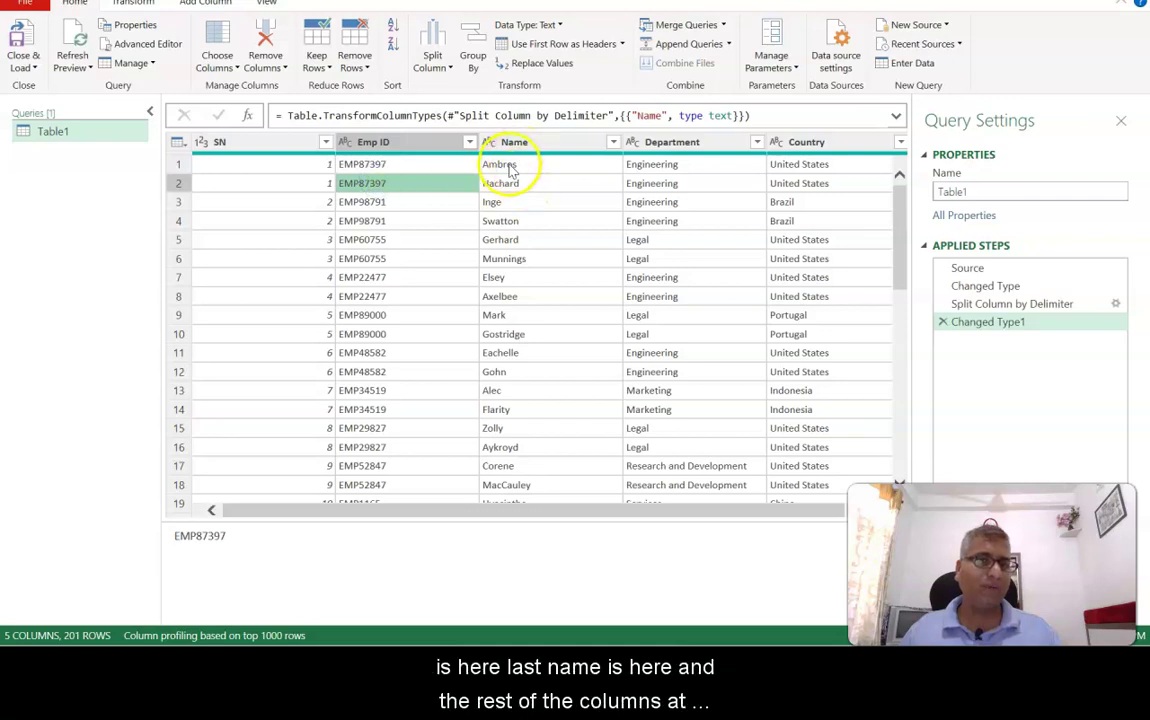
pyautogui.click(510, 166)
pyautogui.click(514, 184)
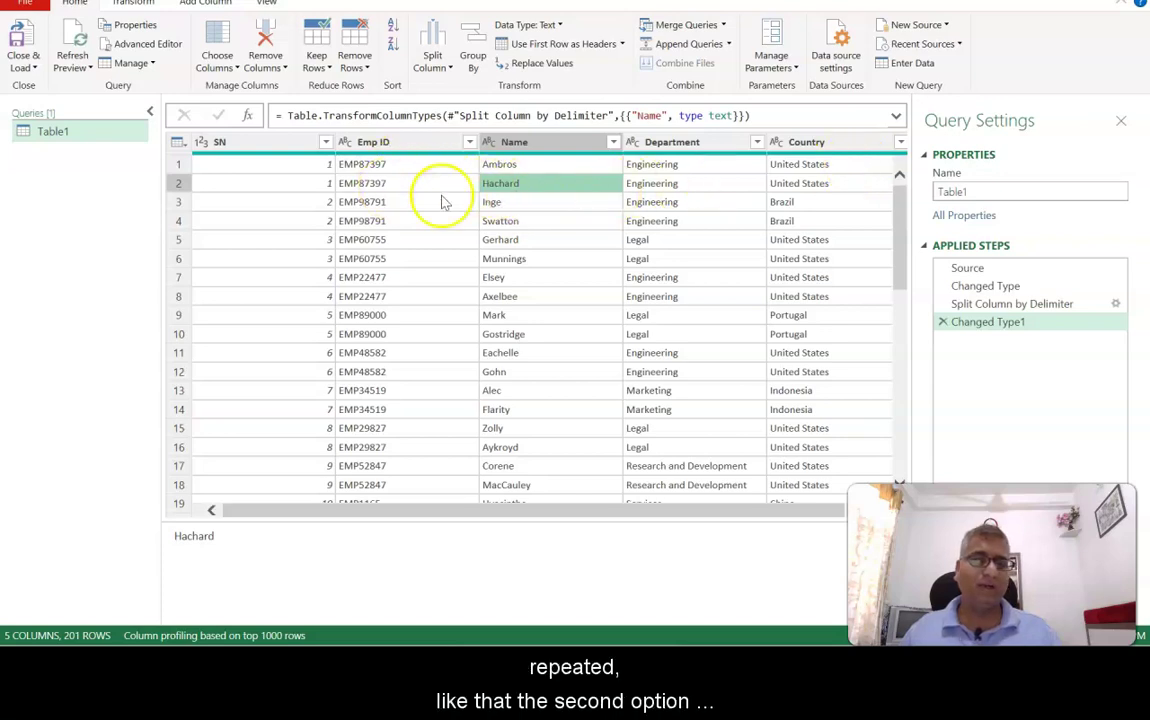
pyautogui.click(942, 322)
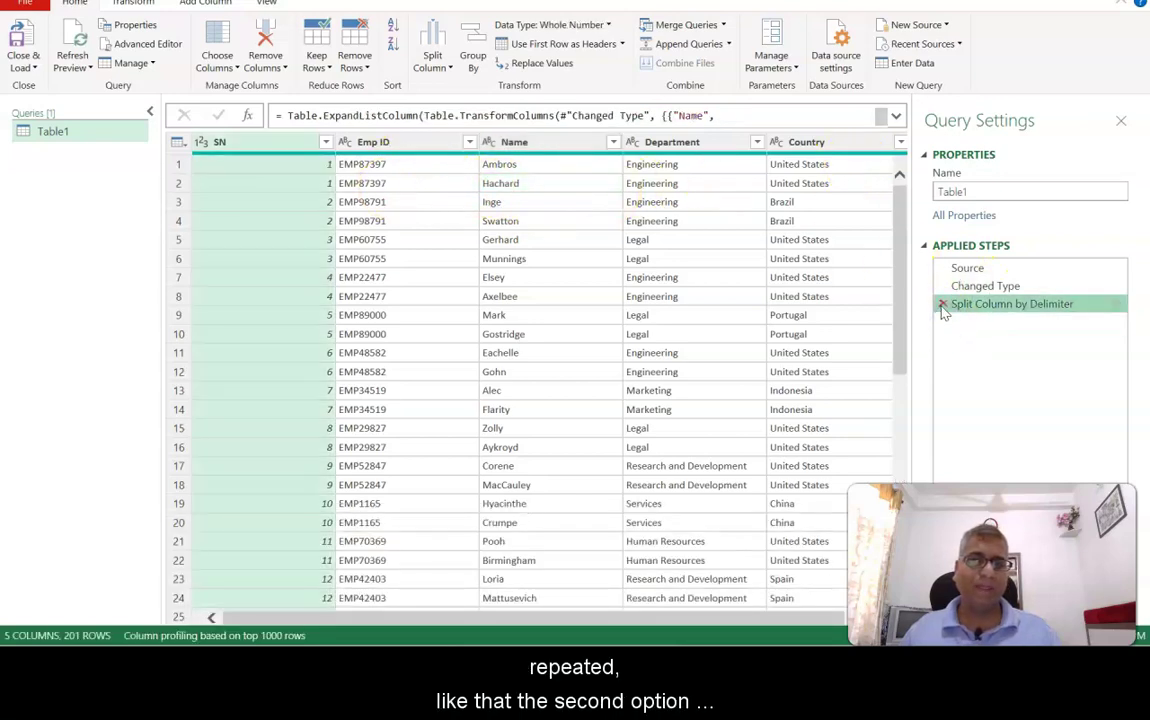
pyautogui.click(942, 304)
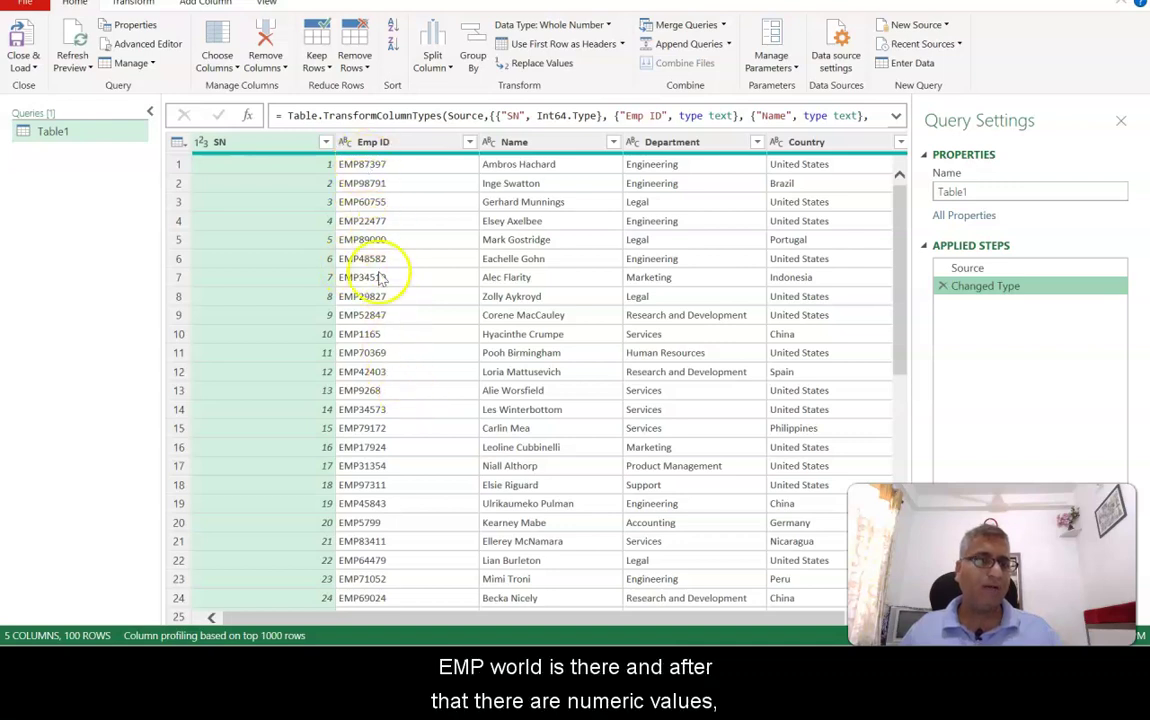
# Split the Emp ID column by number of characters, using 3 characters and splitting once, as far left as possible.
pyautogui.scroll(-2, 360, 390)
pyautogui.scroll(2, 360, 390)
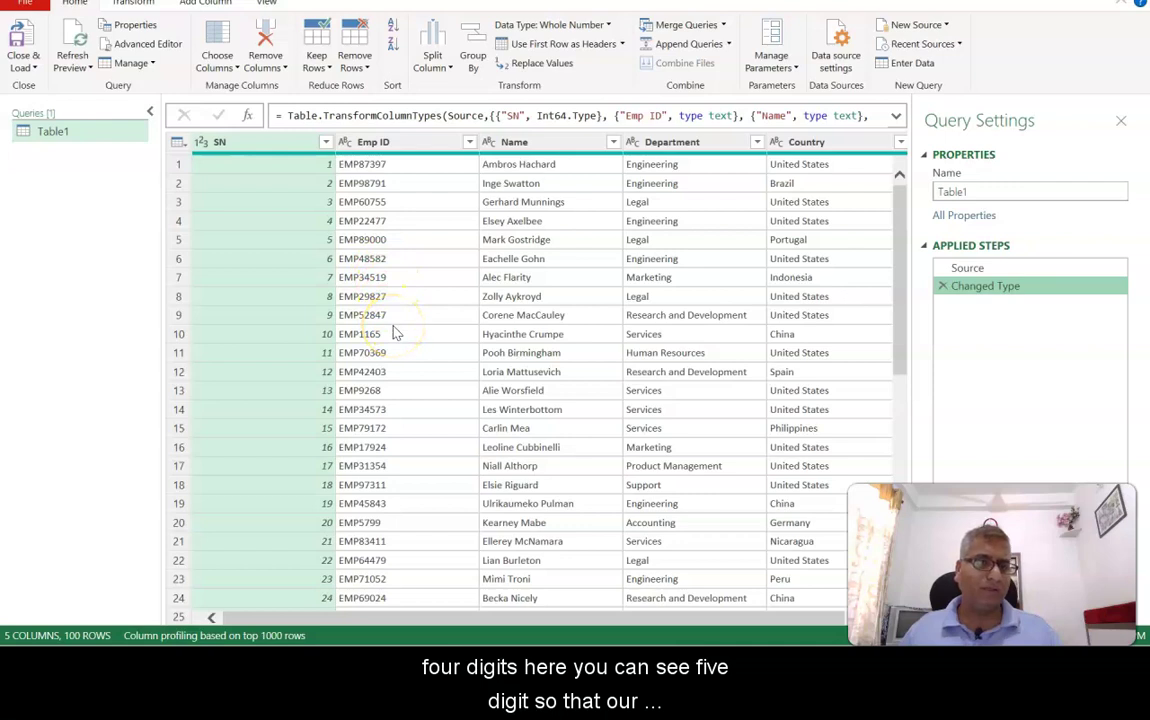
pyautogui.click(387, 143)
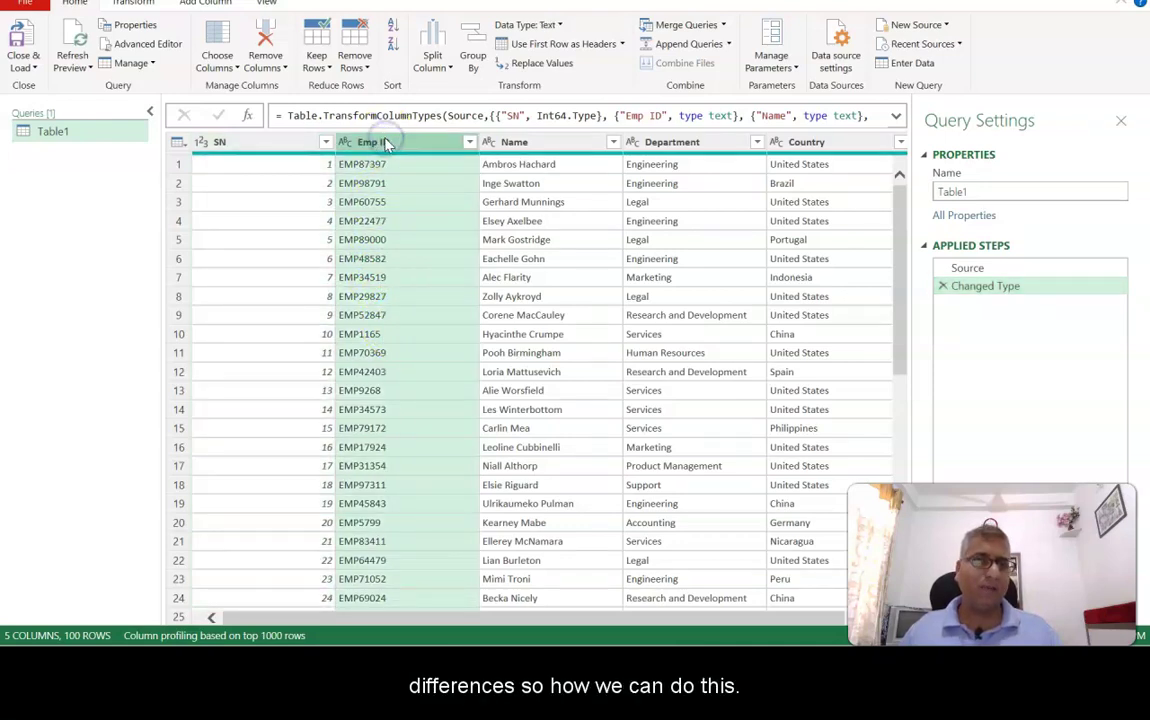
pyautogui.click(427, 65)
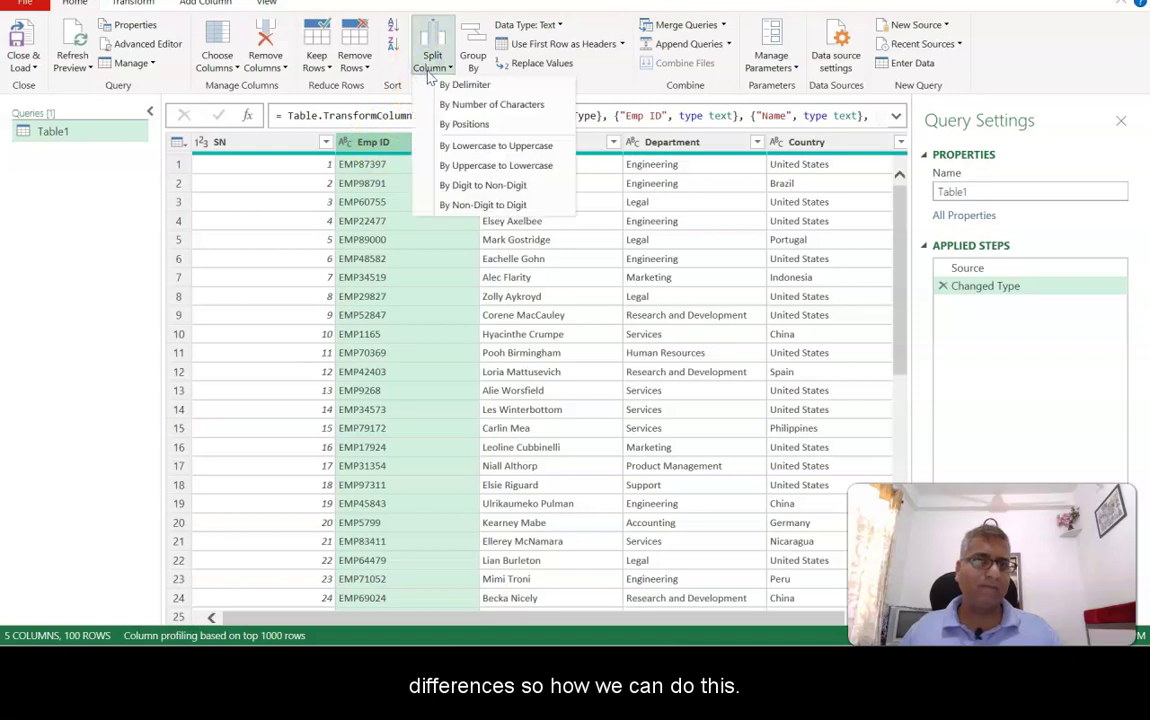
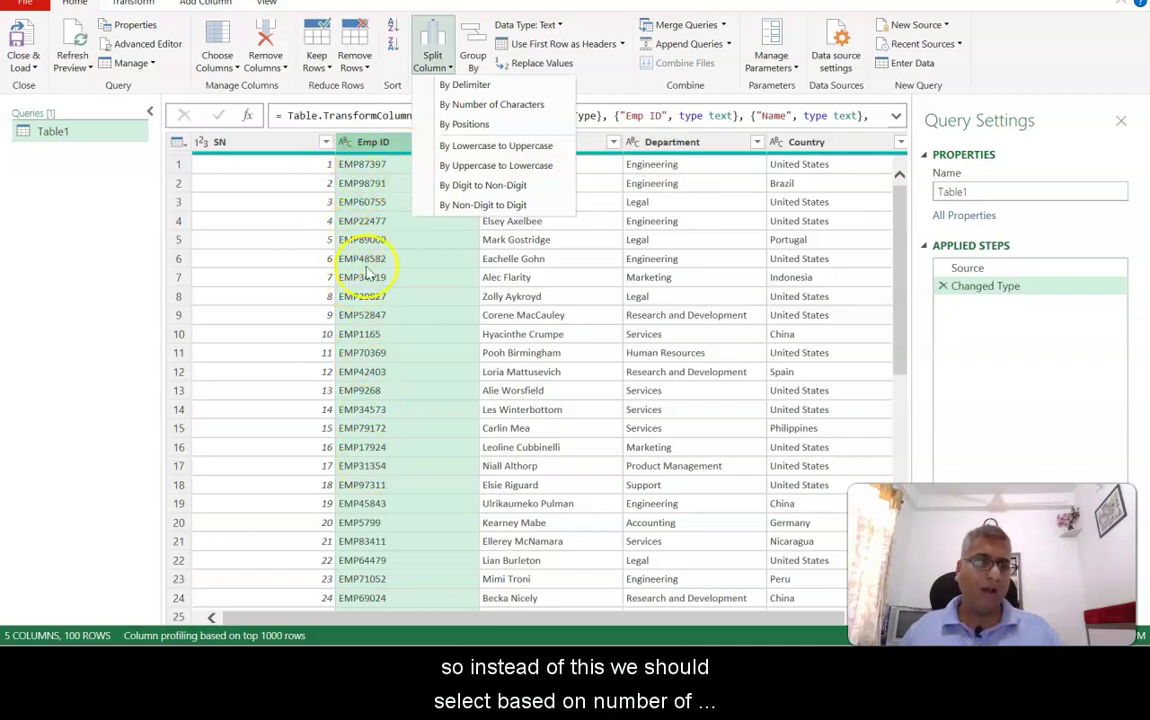
pyautogui.click(492, 104)
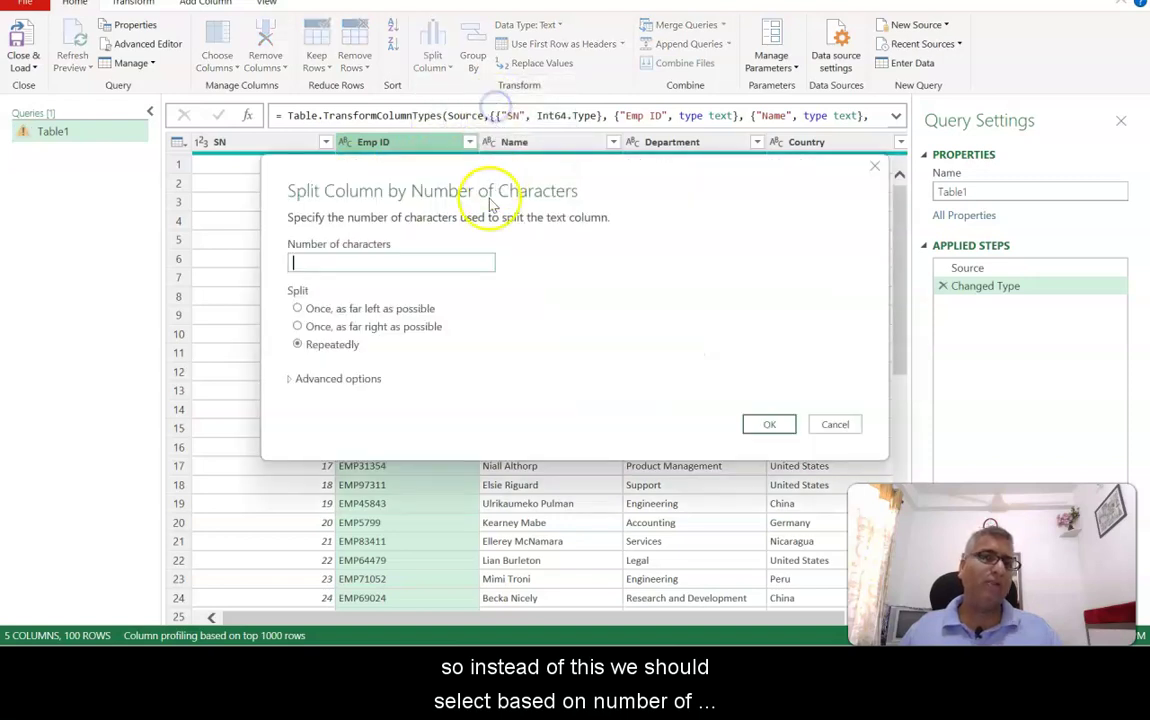
pyautogui.click(294, 262)
pyautogui.write('3')
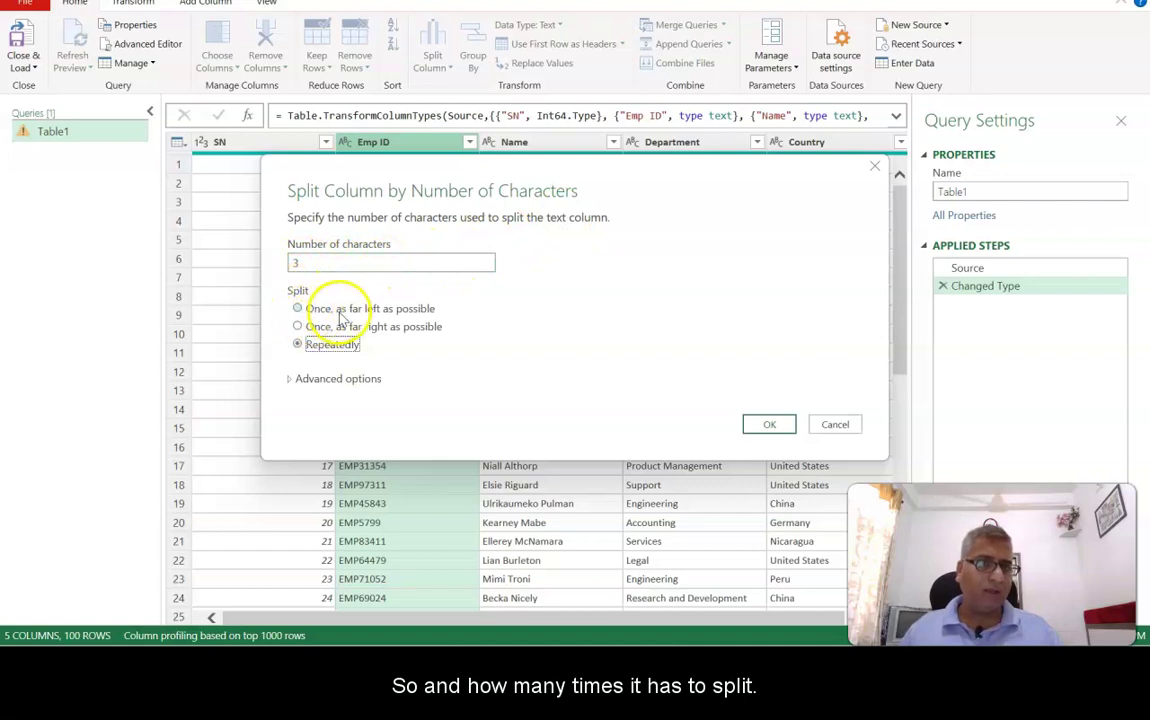
pyautogui.click(415, 311)
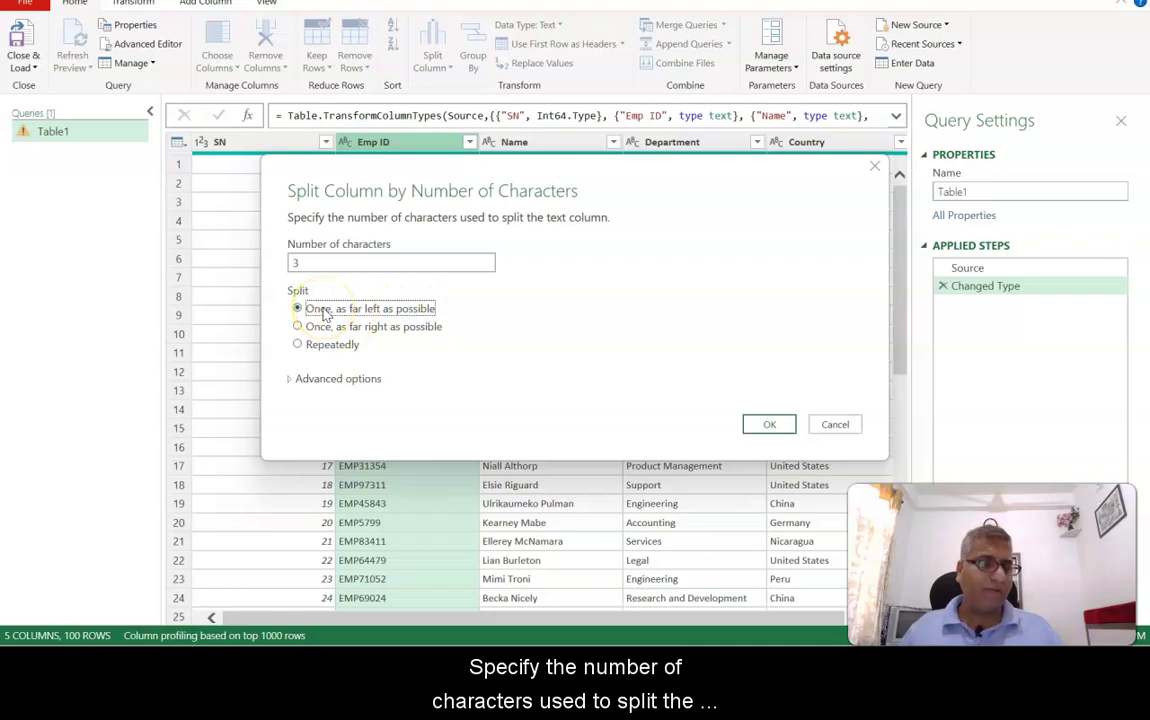
pyautogui.click(297, 264)
pyautogui.press('BackSpace')
pyautogui.write('3')
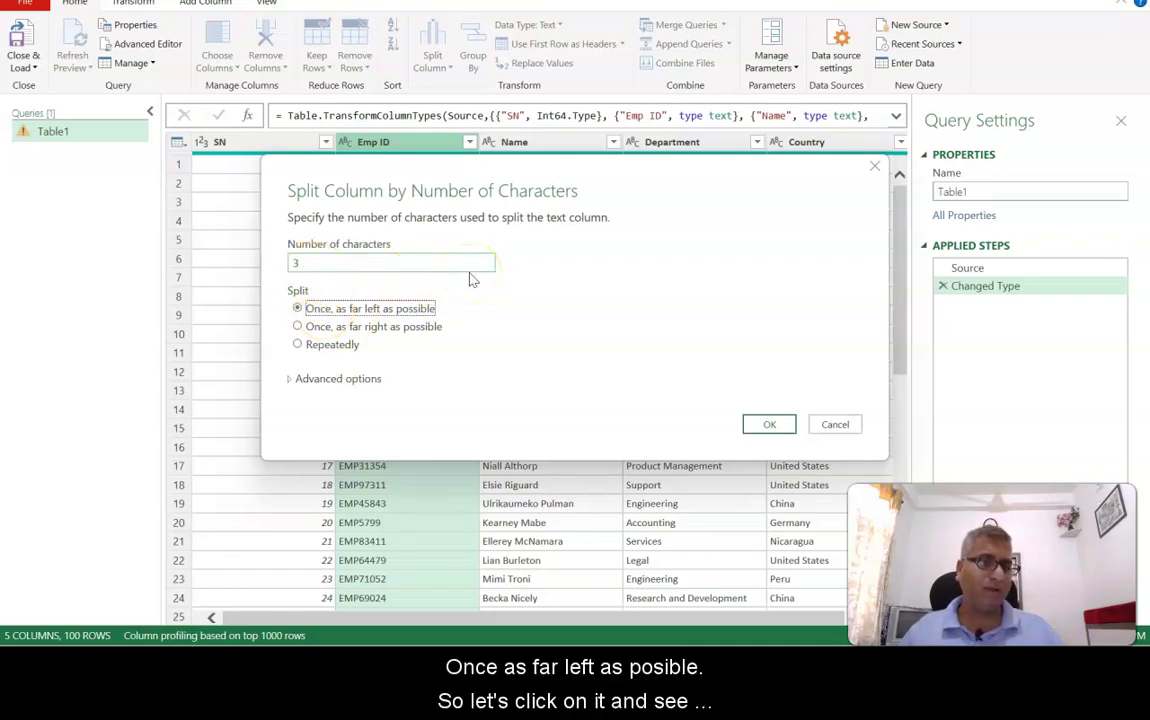
pyautogui.click(752, 426)
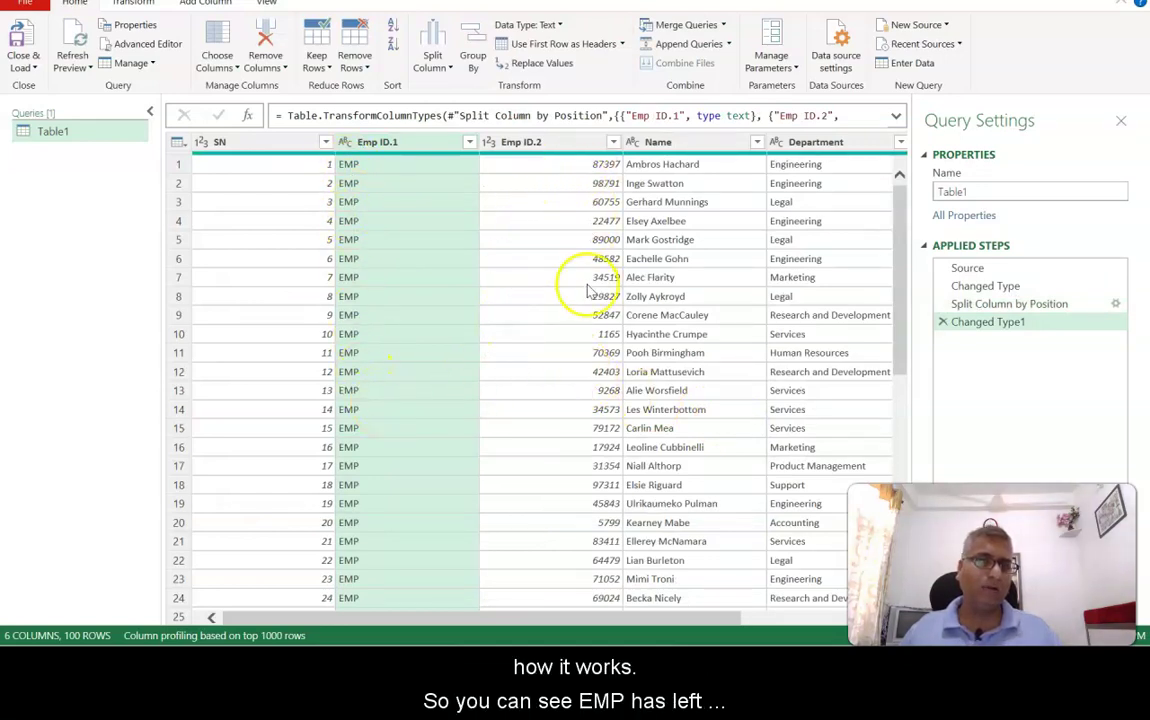
# Split the Name column by delimiter, using Space and splitting at the left-most delimiter.
pyautogui.scroll(-12, 590, 337)
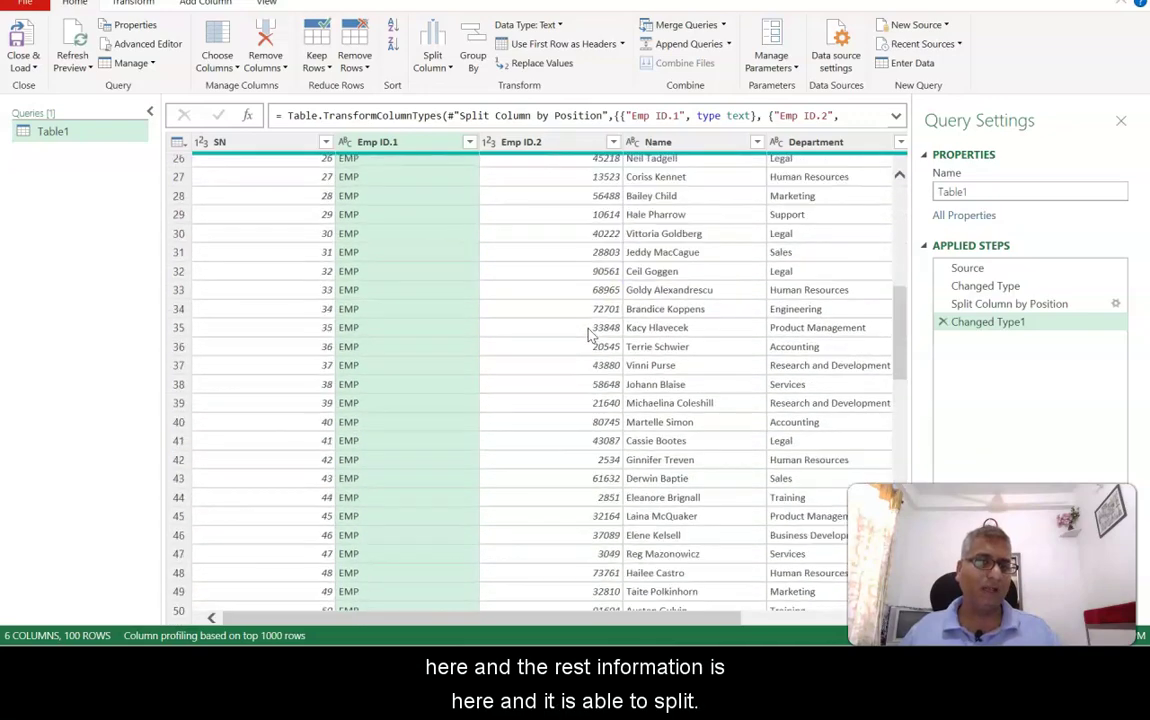
pyautogui.scroll(-7, 590, 337)
pyautogui.scroll(10, 590, 337)
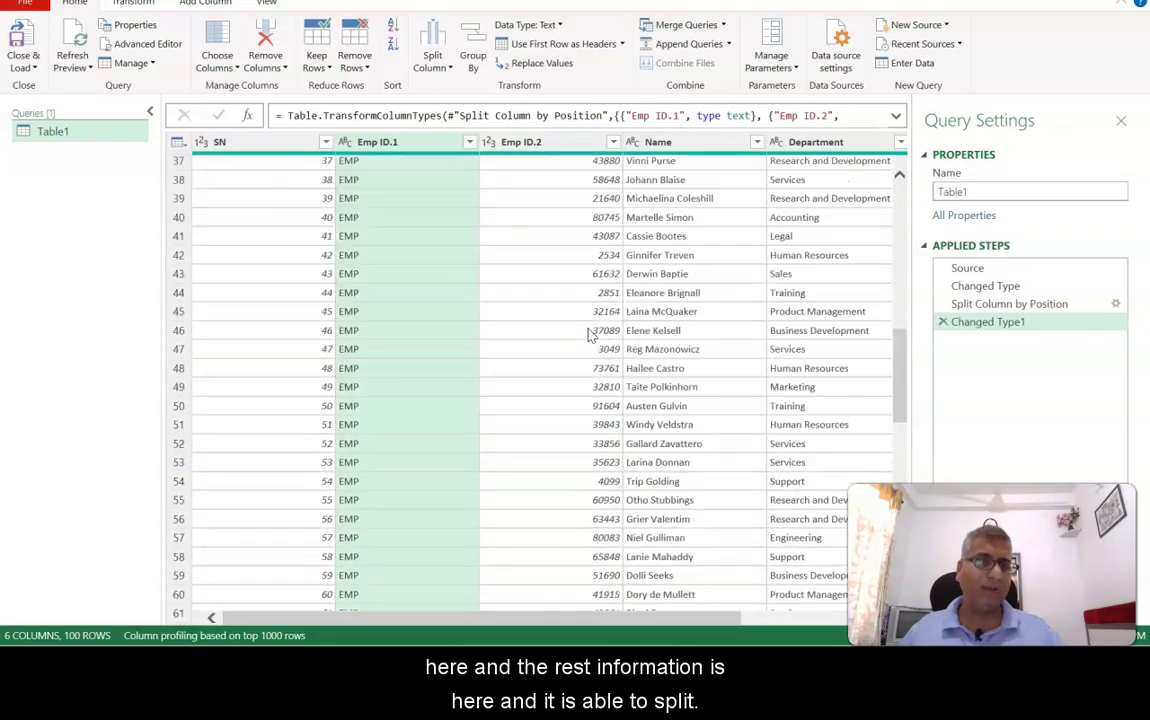
pyautogui.scroll(8, 590, 337)
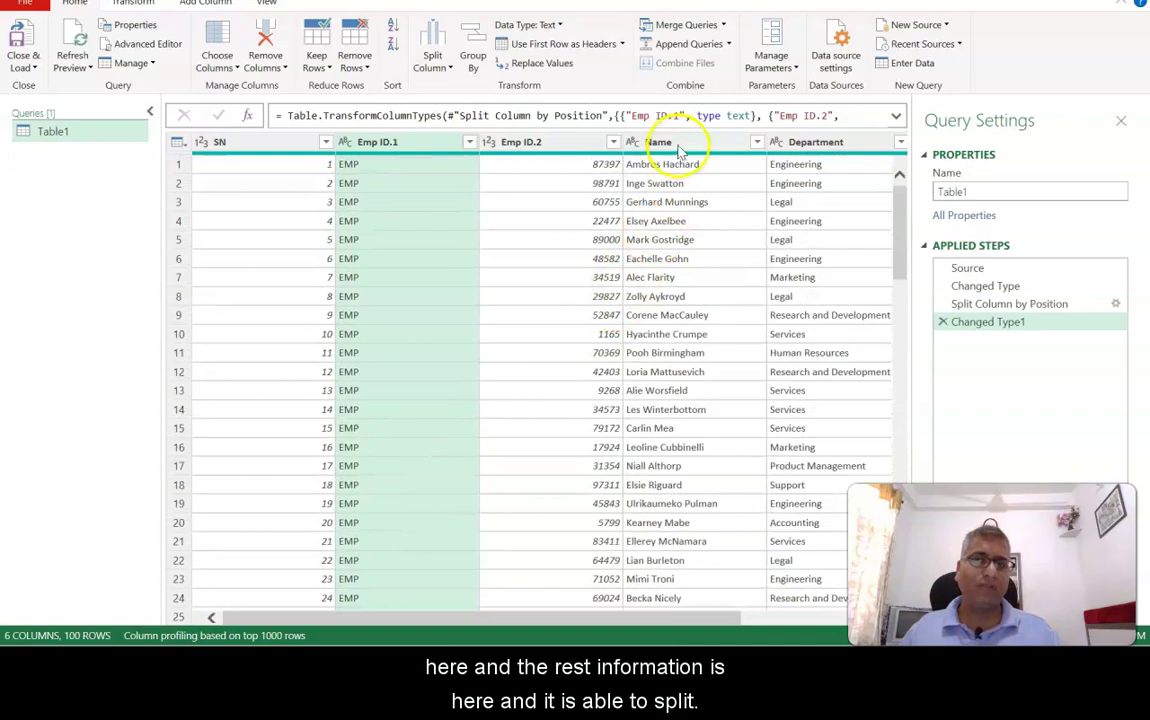
pyautogui.click(682, 143)
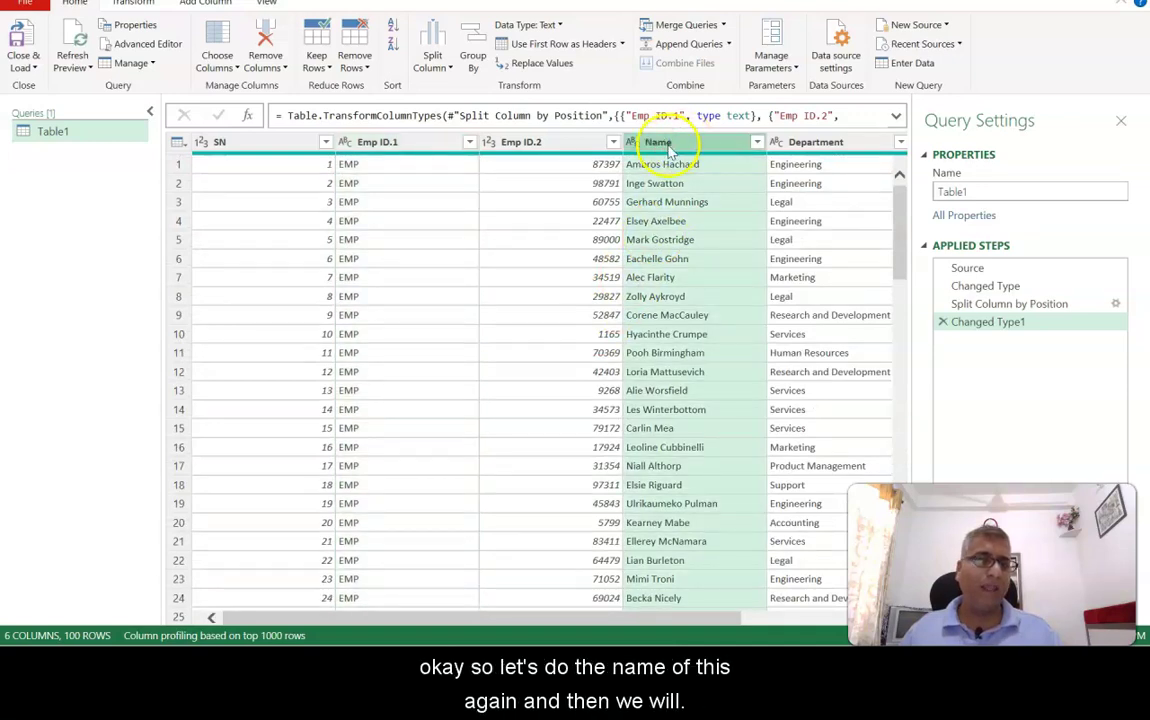
pyautogui.click(433, 62)
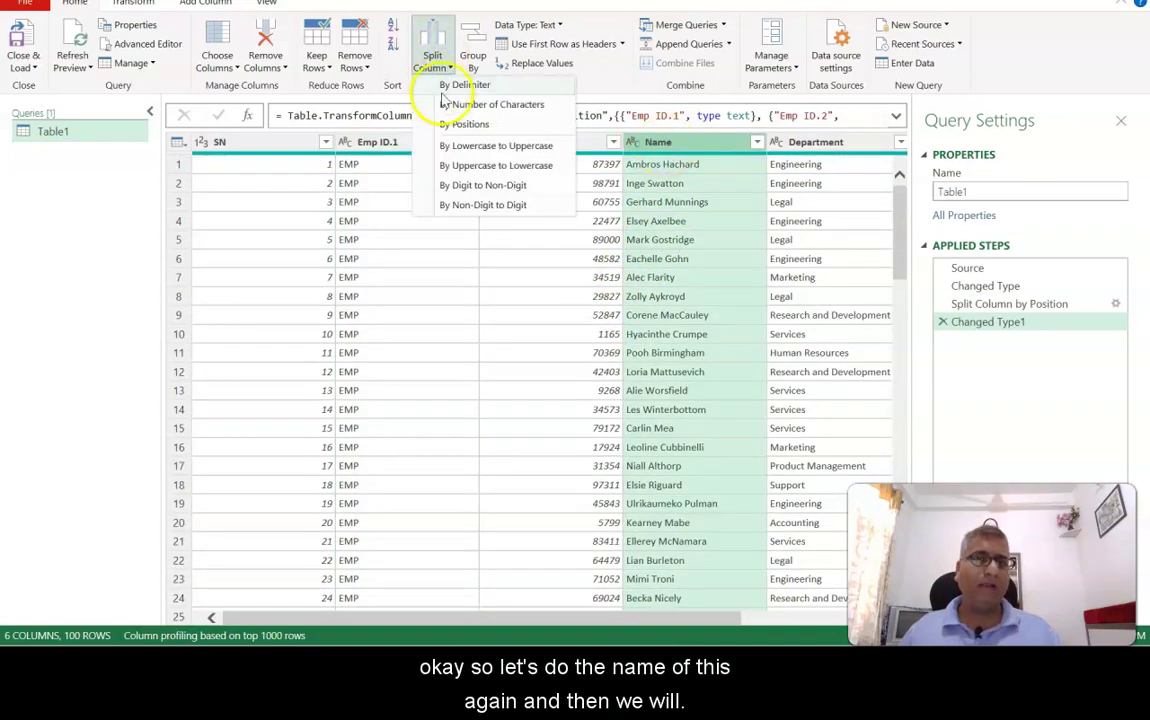
pyautogui.click(447, 86)
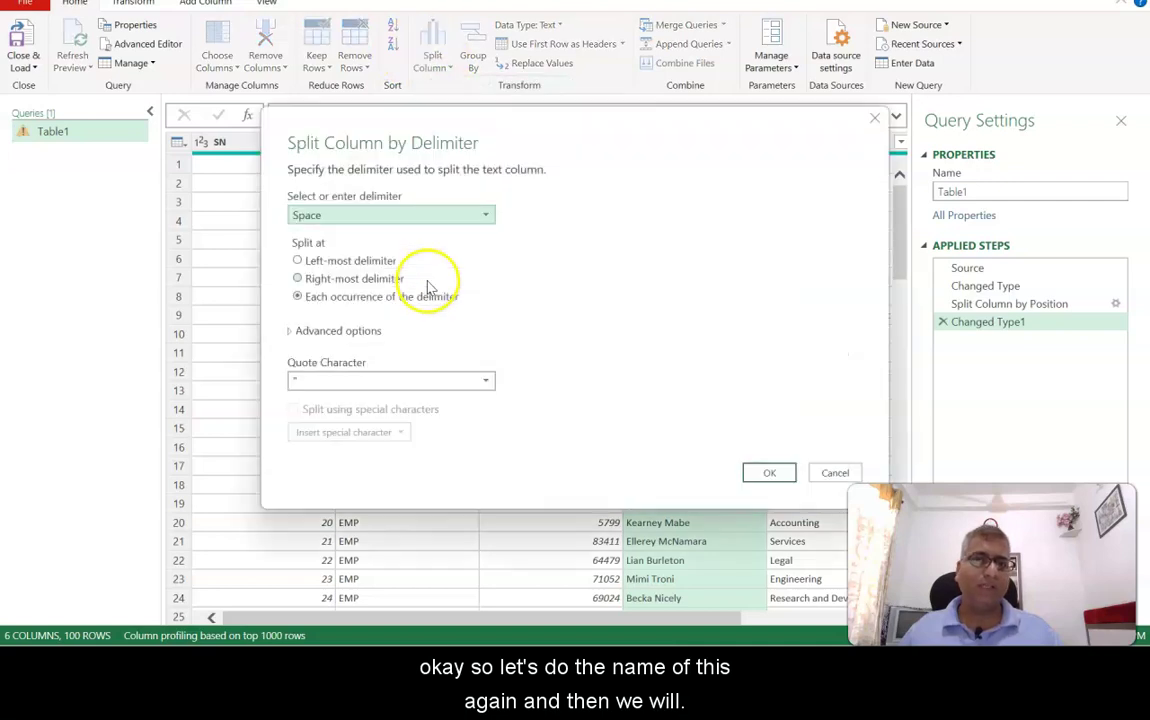
pyautogui.click(322, 262)
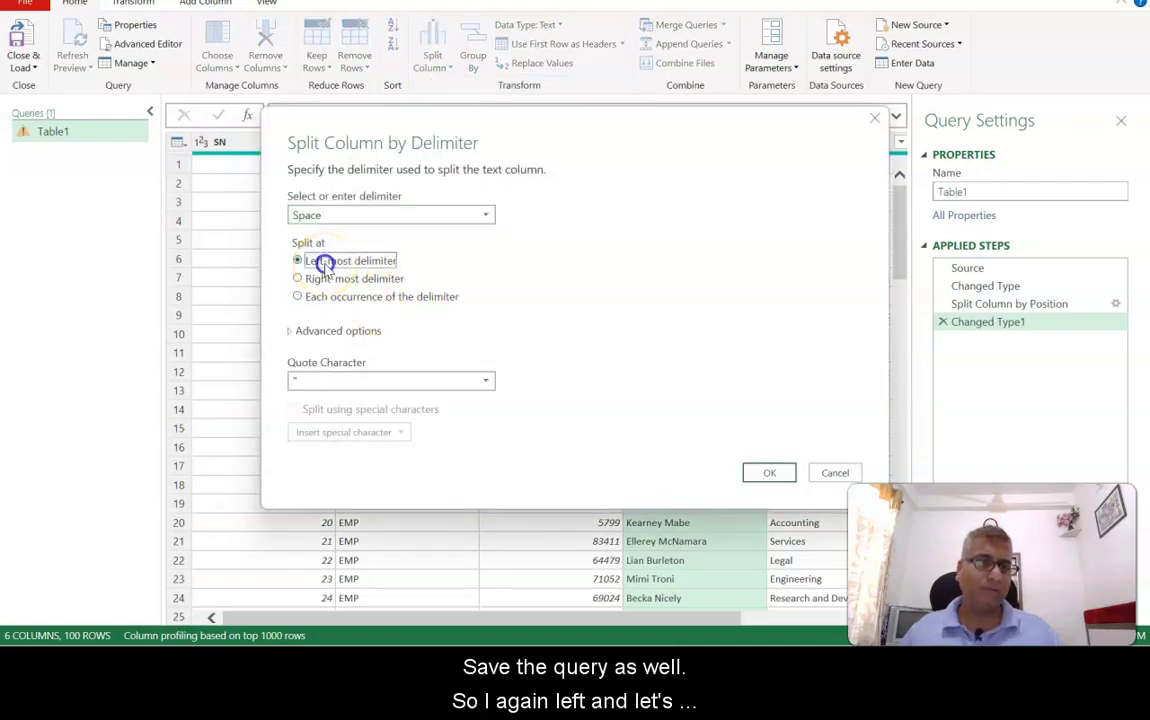
pyautogui.click(769, 474)
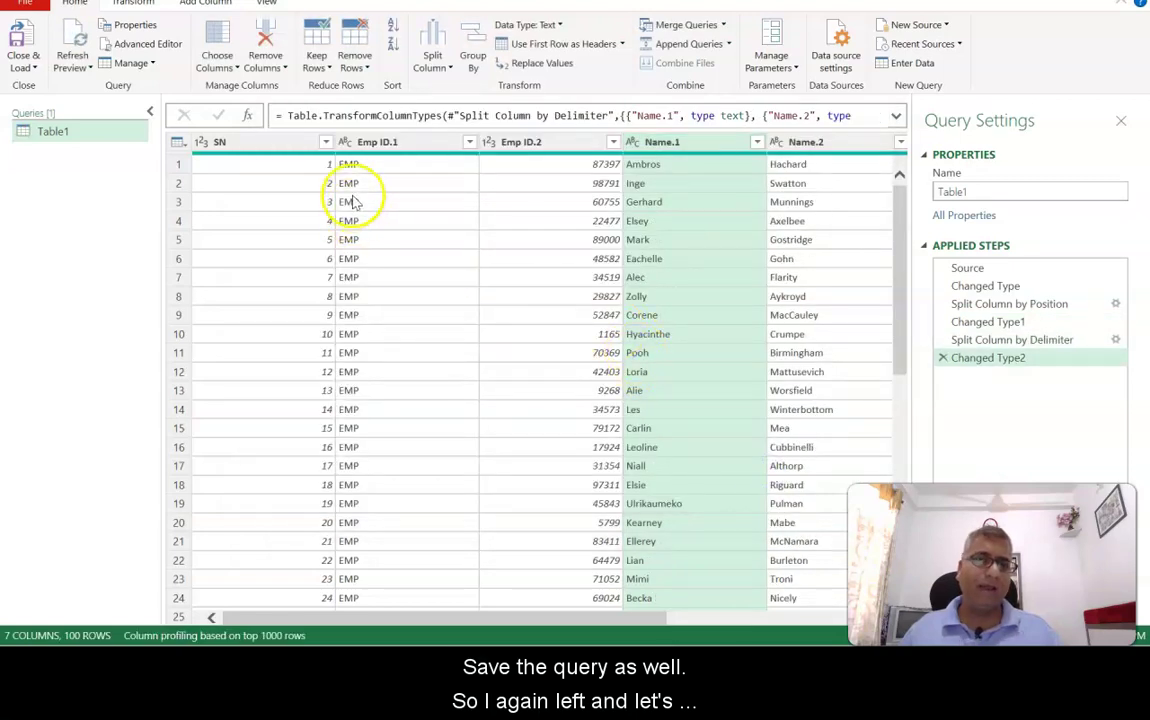
# Rename the two columns split from Name as First Name and Last Name.
pyautogui.moveTo(534, 617); pyautogui.dragTo(577, 622)
pyautogui.doubleClick(603, 142)
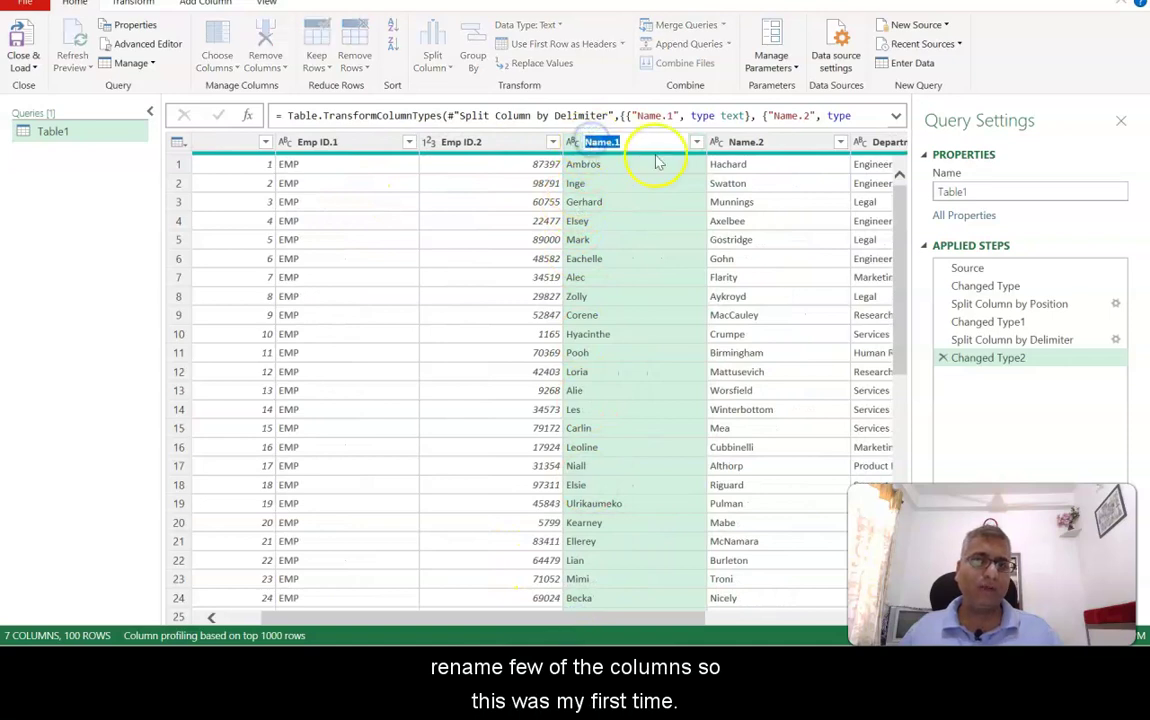
pyautogui.write('First Name')
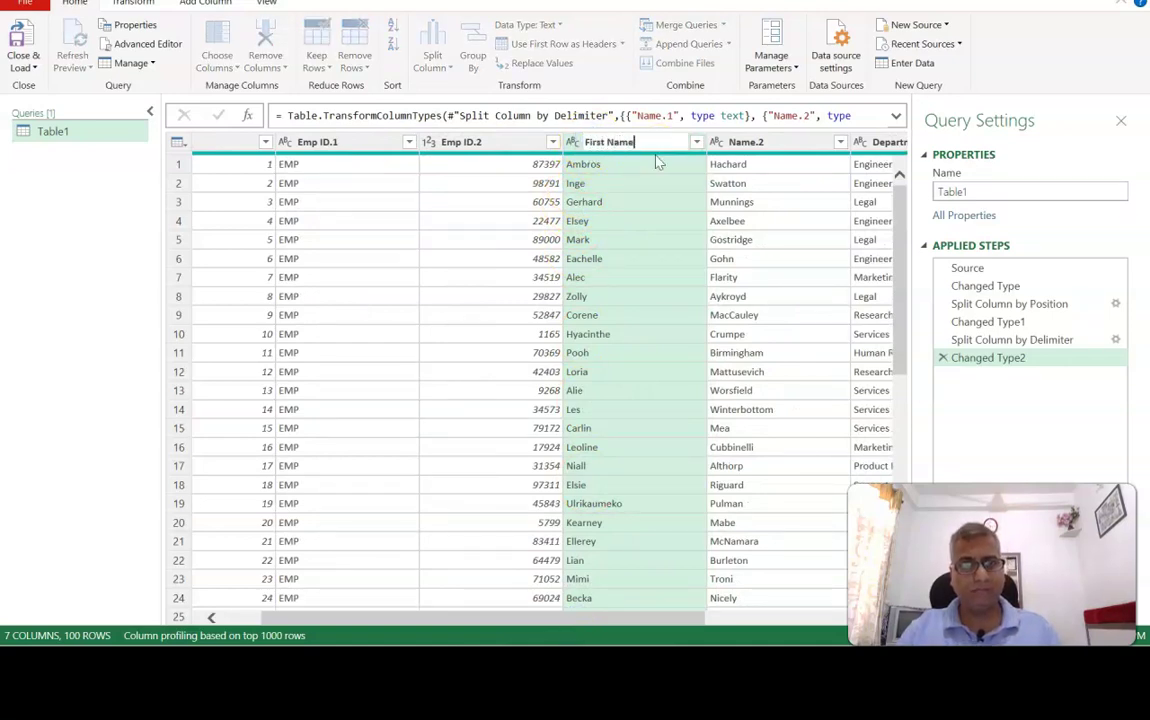
pyautogui.press('Return')
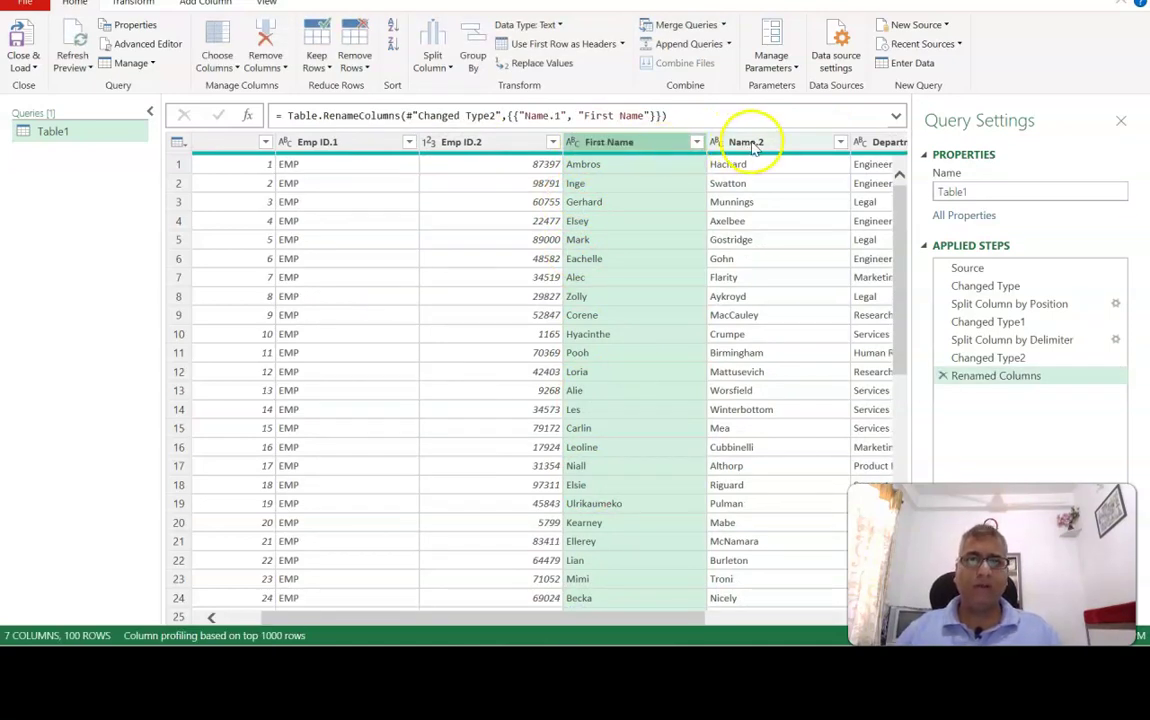
pyautogui.doubleClick(750, 143)
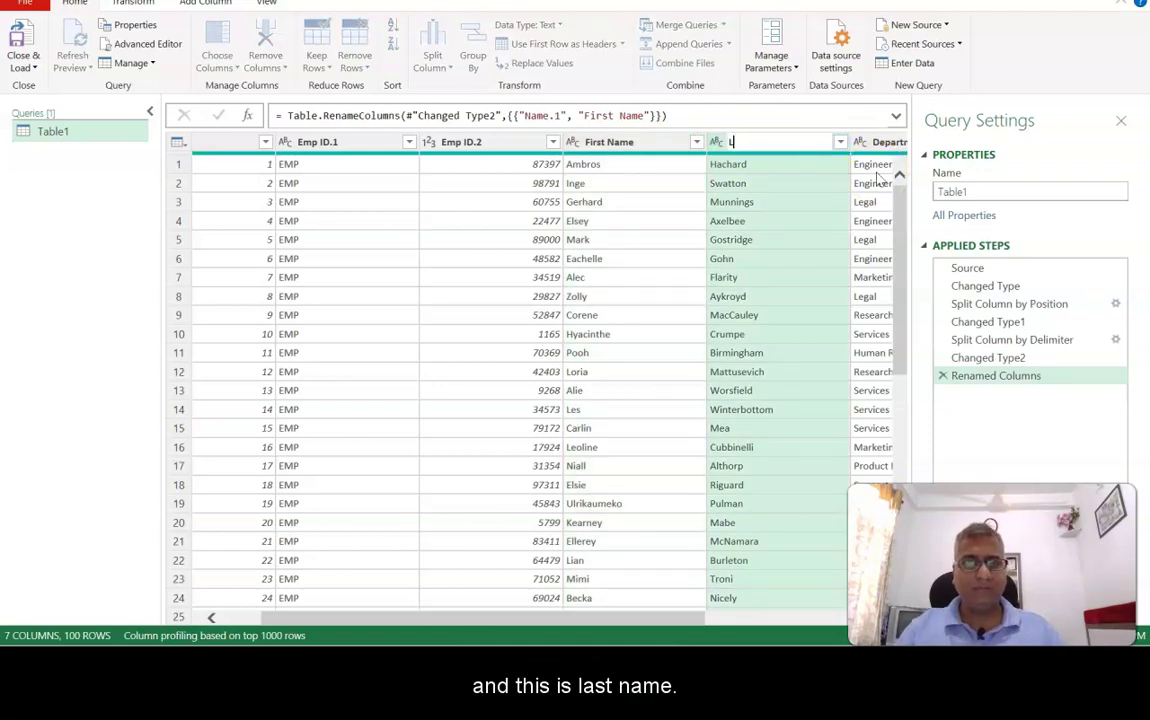
pyautogui.write('Last Name')
pyautogui.press('Return')
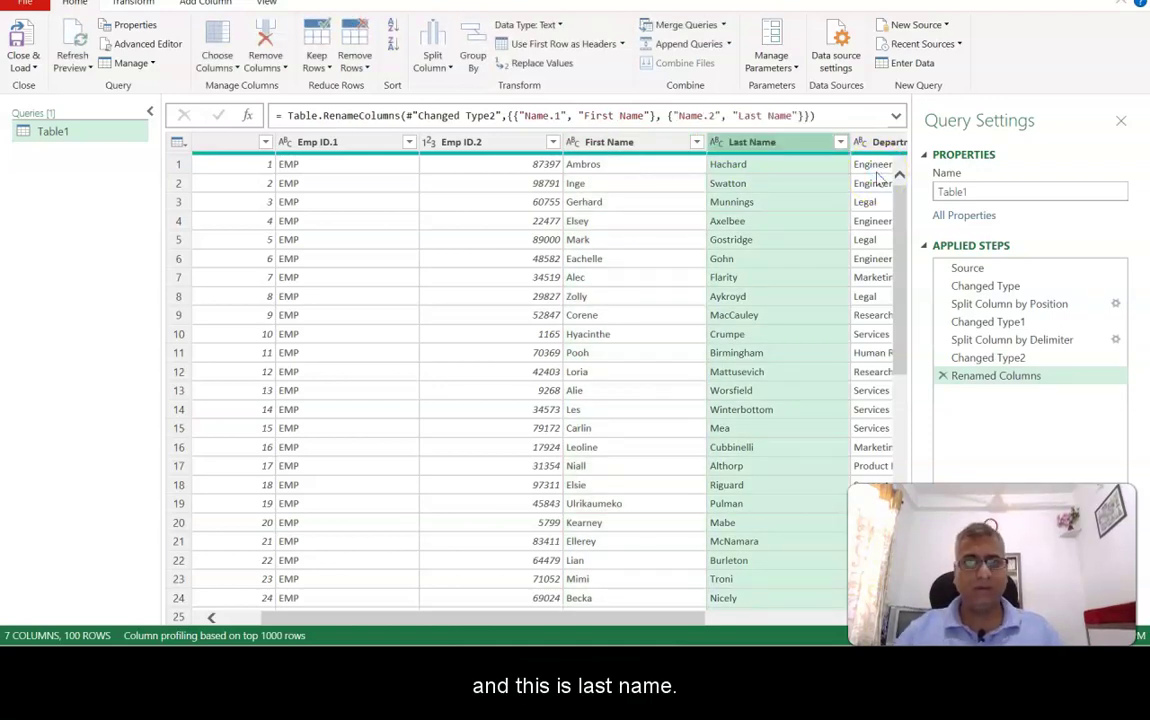
# Rename the numeric Emp ID.2 column as Emp ID and remove the Emp ID.1 column holding the EMP prefix.
pyautogui.doubleClick(461, 143)
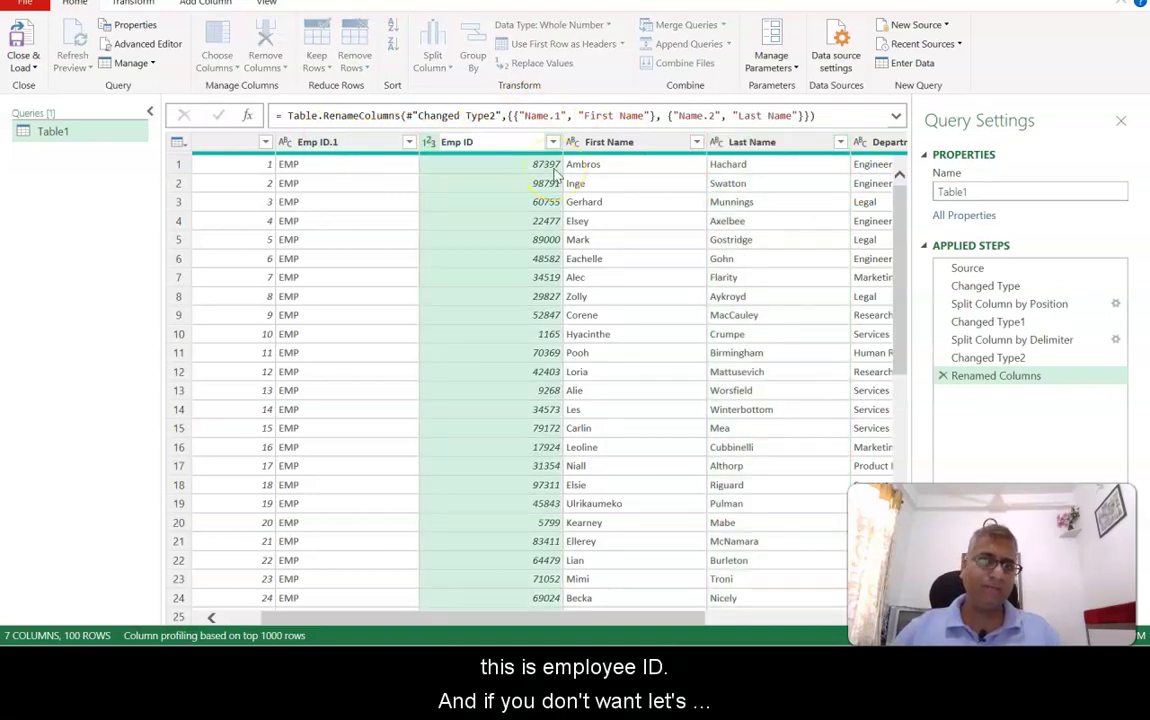
pyautogui.click(372, 186)
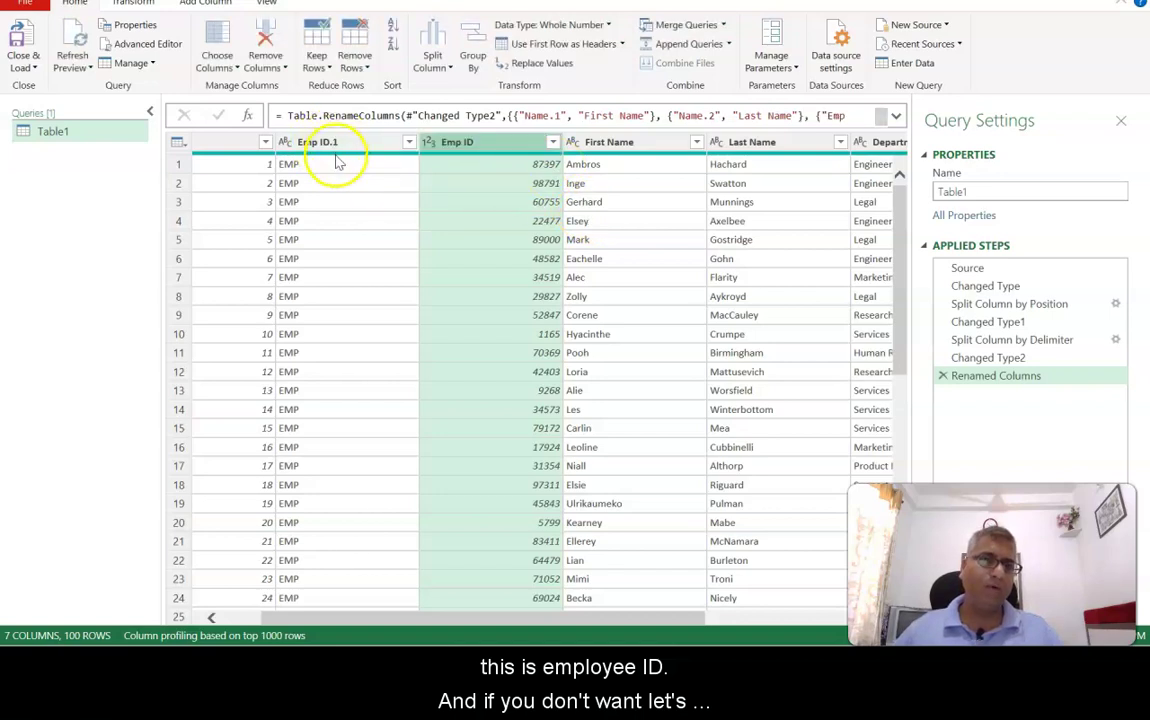
pyautogui.rightClick(334, 145)
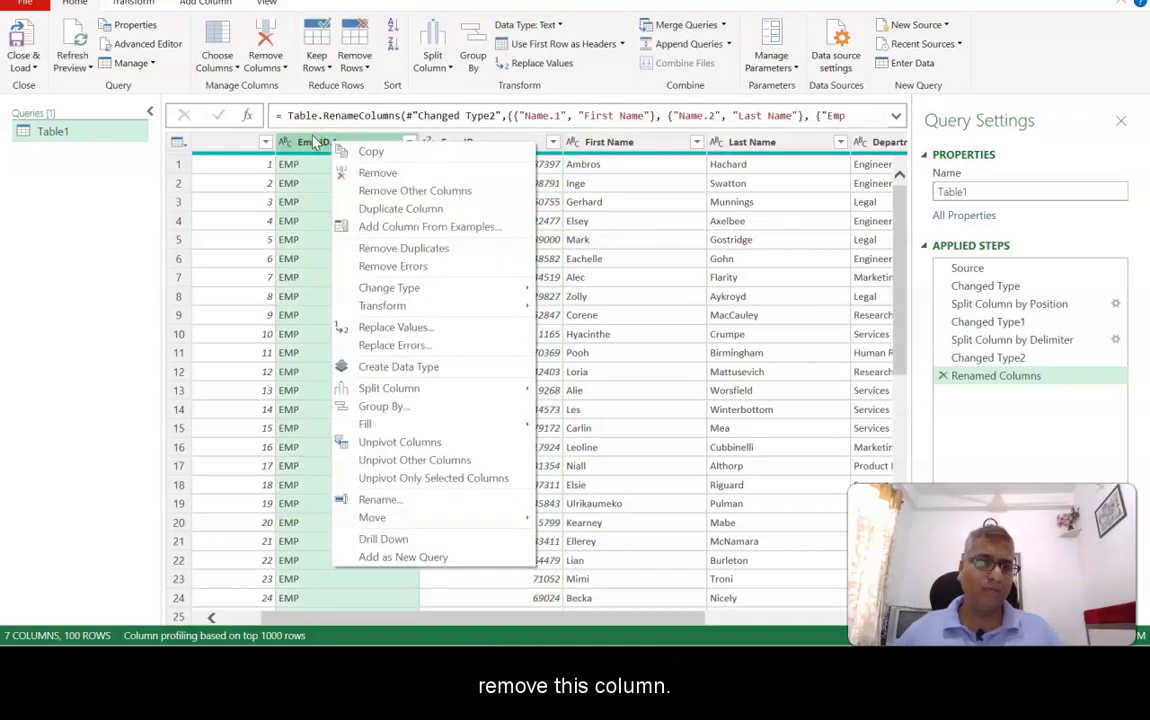
pyautogui.click(381, 176)
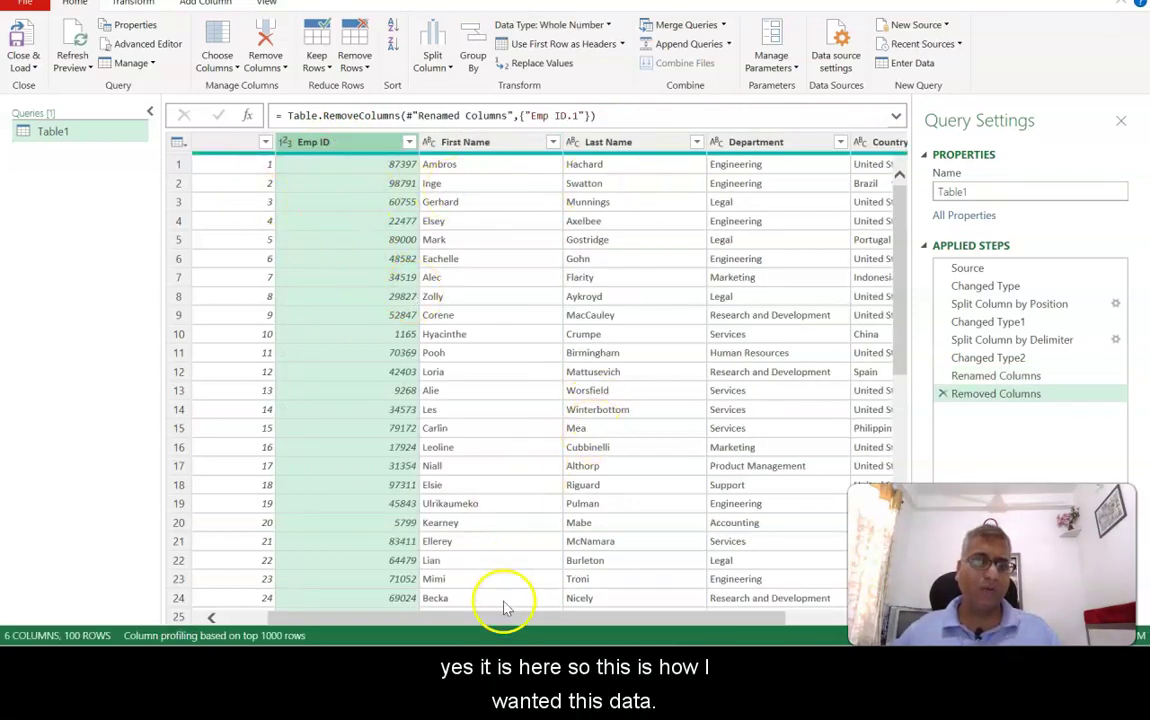
# Close and load the query into the workbook, and compare the loaded table with the source table on the Dummy Data sheet.
pyautogui.moveTo(501, 620); pyautogui.dragTo(434, 612)
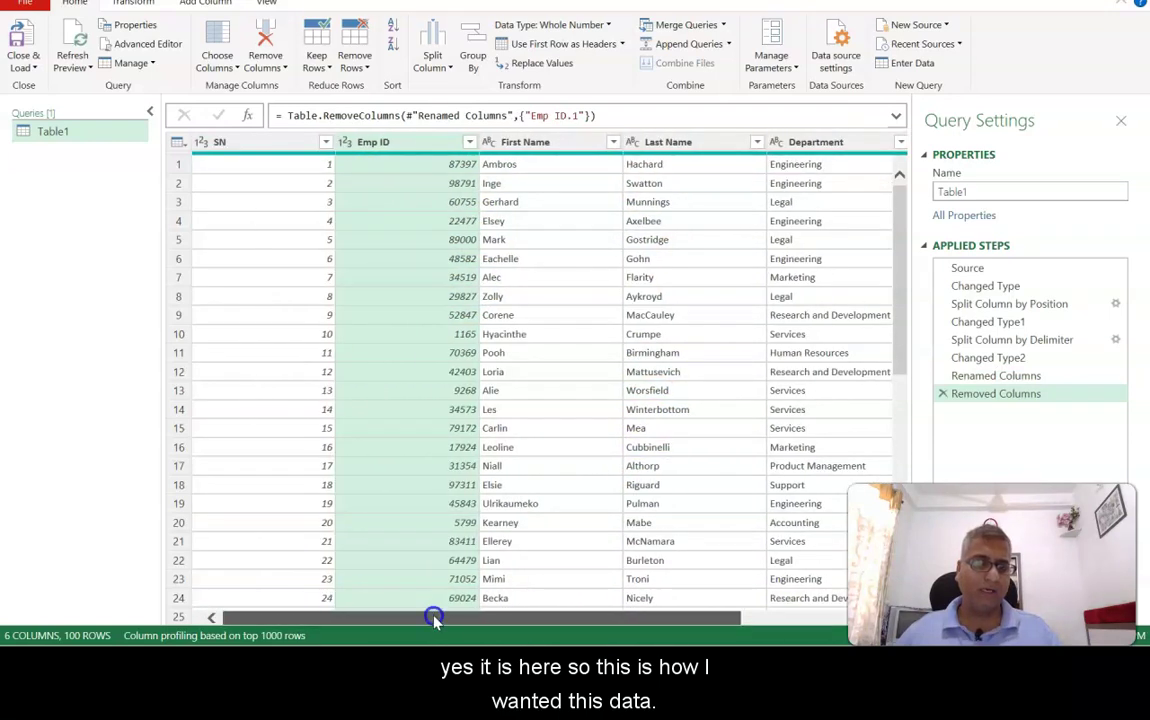
pyautogui.click(21, 40)
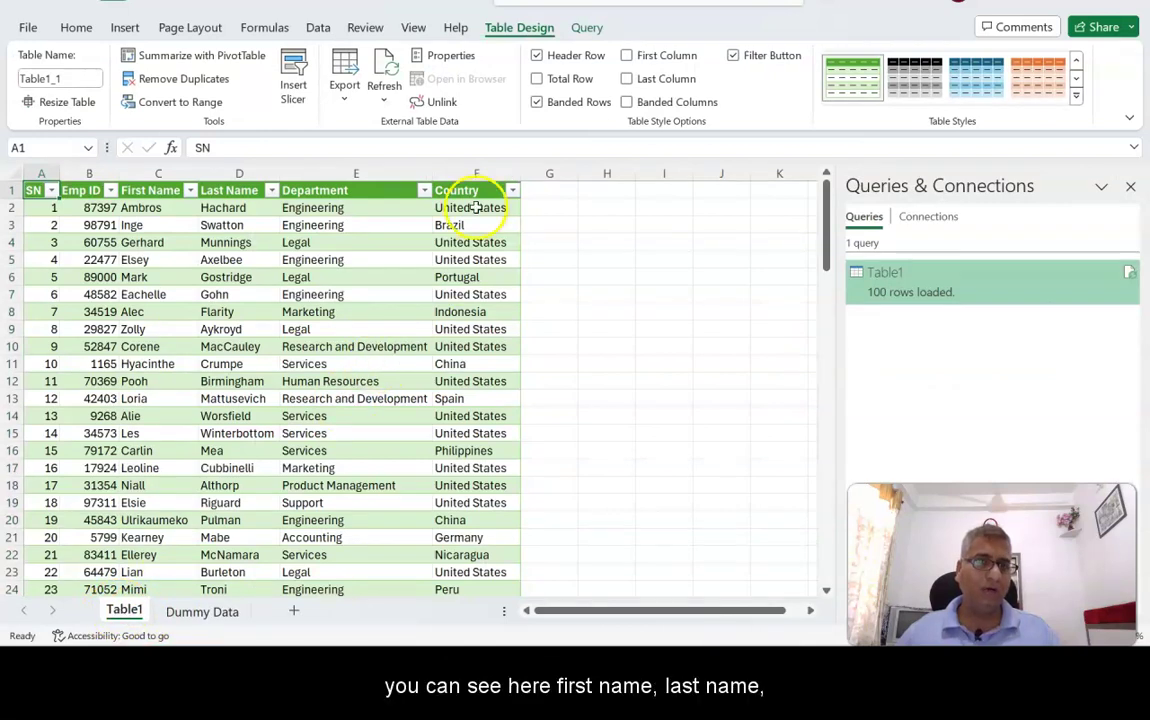
pyautogui.moveTo(135, 207); pyautogui.dragTo(239, 311)
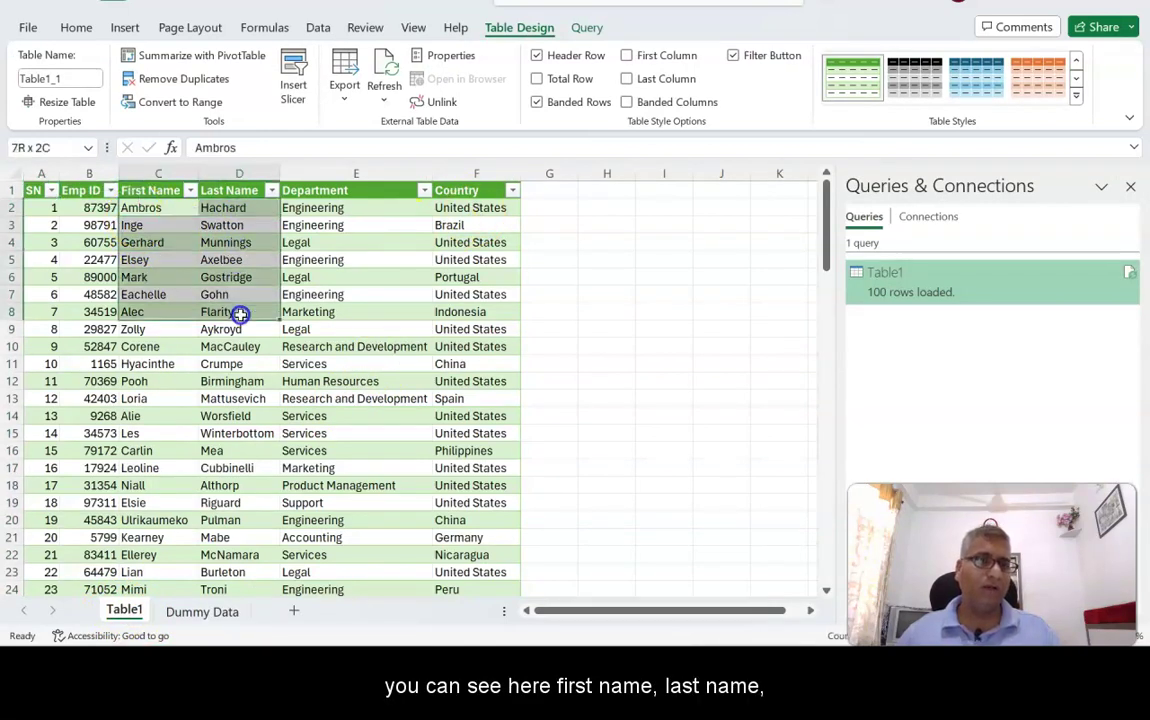
pyautogui.click(190, 618)
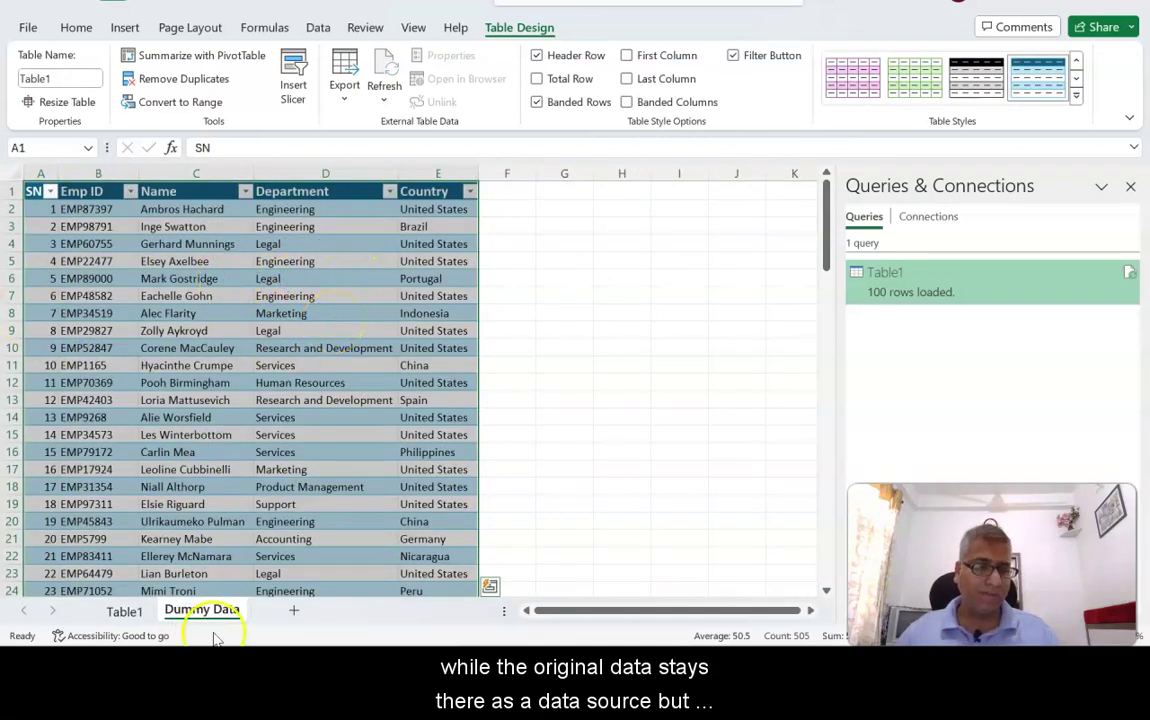
pyautogui.click(125, 612)
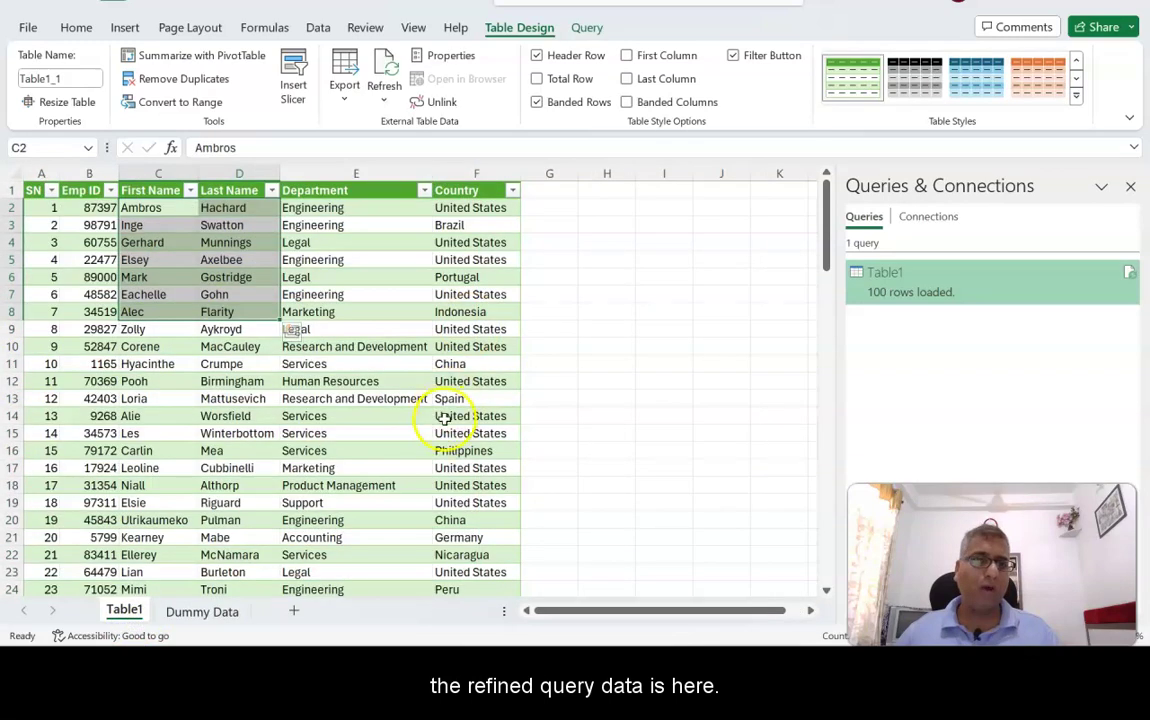
pyautogui.click(468, 311)
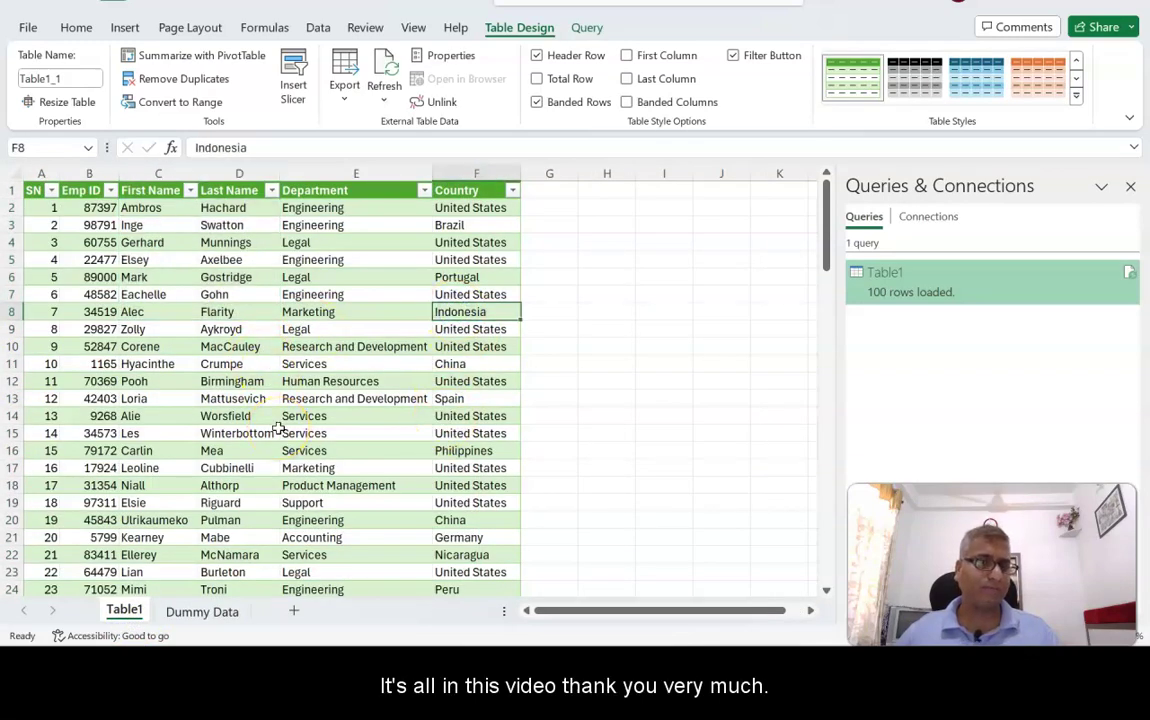